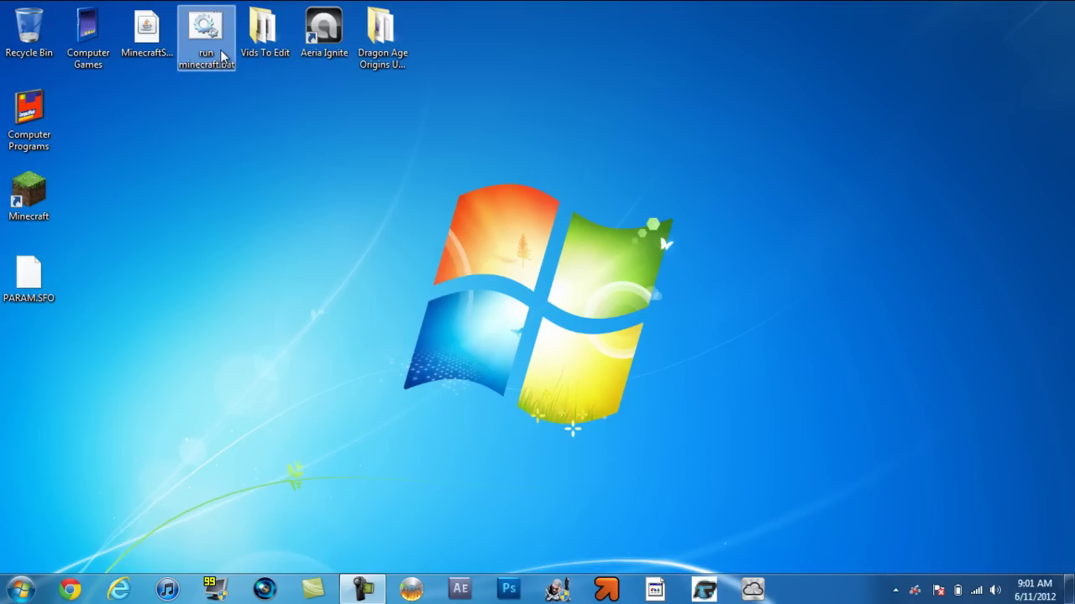
Open a blank Notepad on the right half and run minecraft.bat for editing on the left
{"action": "left_click", "coordinate": [17, 592]}
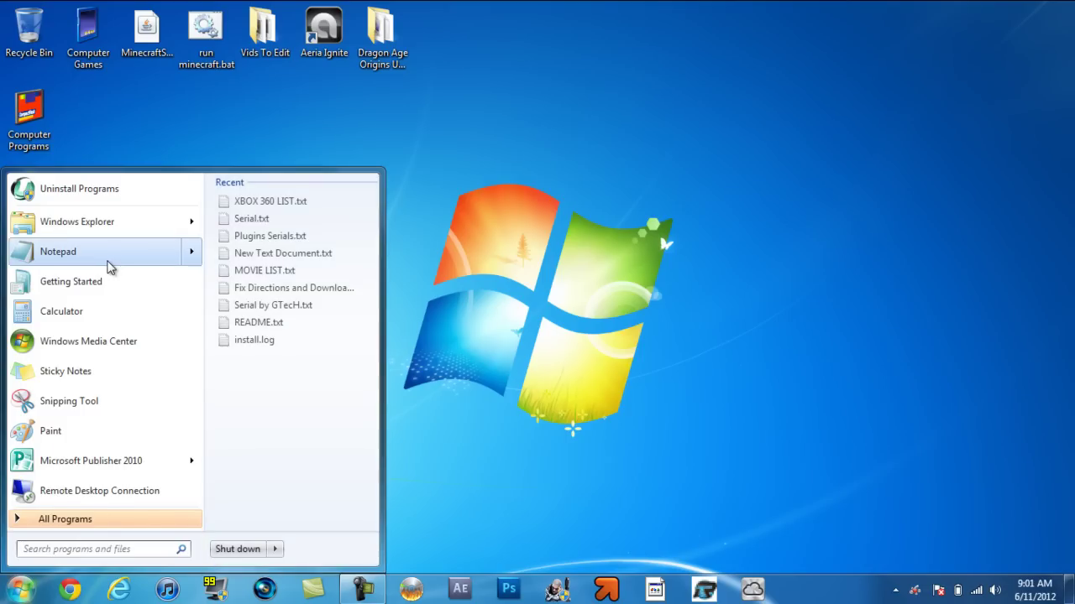
{"action": "left_click", "coordinate": [107, 259]}
{"action": "left_click_drag", "start_coordinate": [403, 108], "coordinate": [1074, 83]}
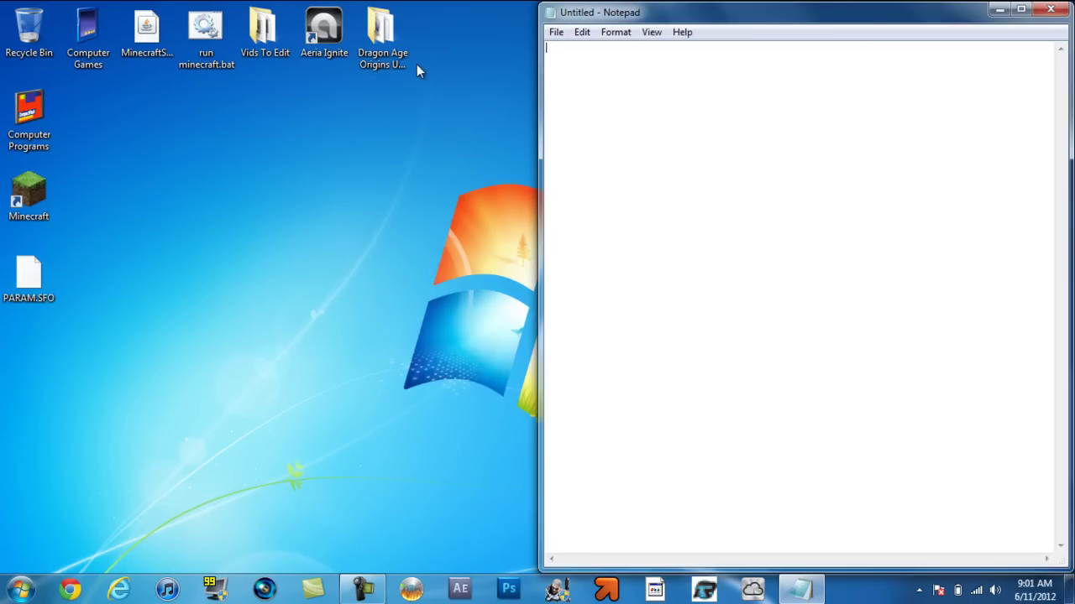
{"action": "right_click", "coordinate": [211, 40]}
{"action": "left_click", "coordinate": [223, 71]}
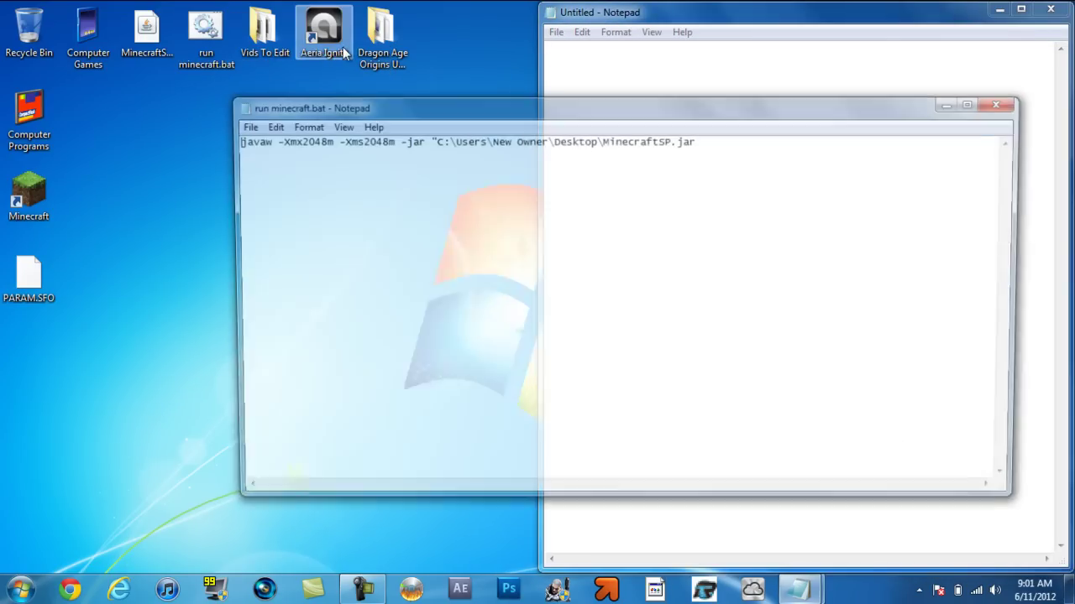
{"action": "left_click_drag", "start_coordinate": [364, 104], "coordinate": [3, 94]}
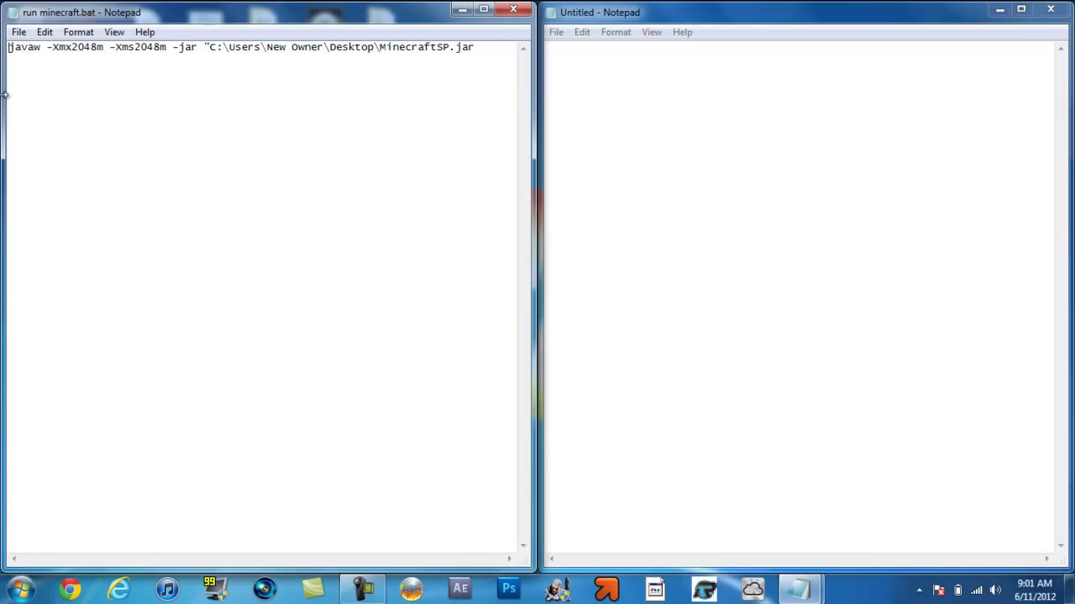
Copy the full javaw command line from run minecraft.bat
{"action": "left_click_drag", "start_coordinate": [16, 48], "coordinate": [264, 70]}
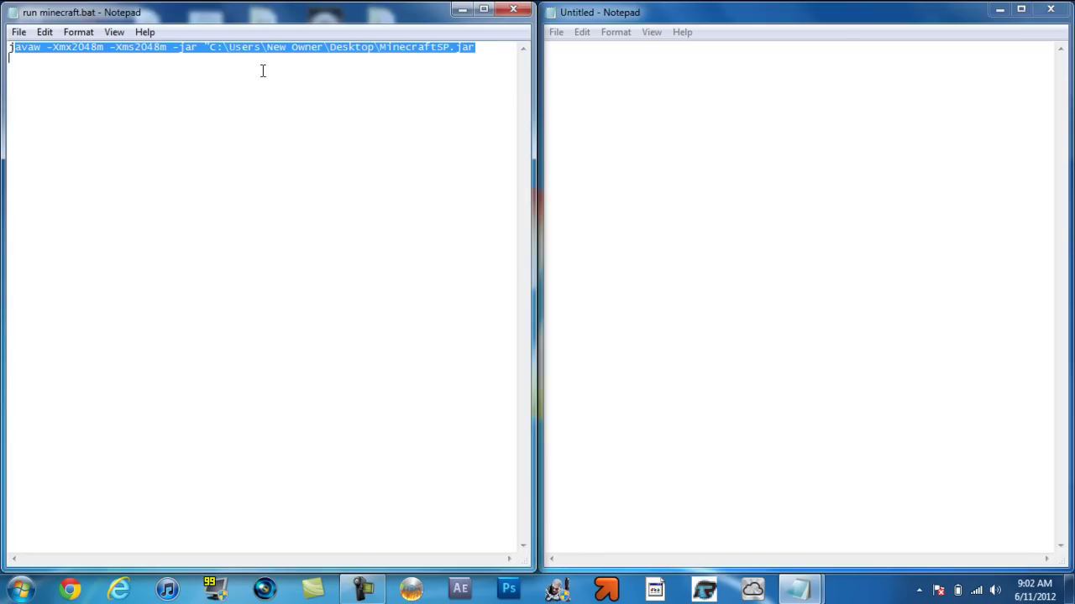
{"action": "left_click", "coordinate": [11, 49]}
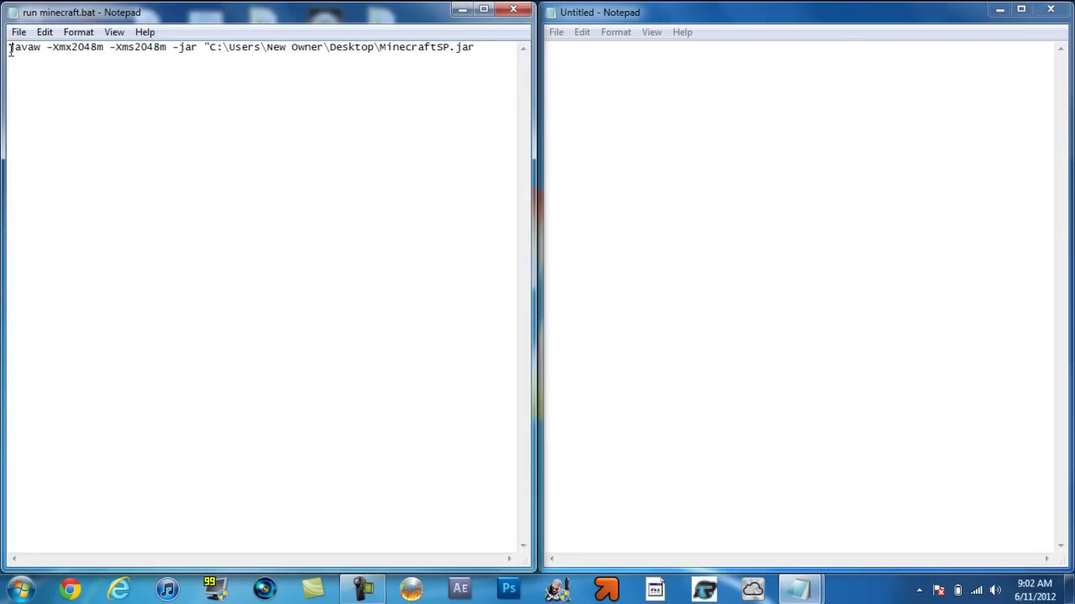
{"action": "left_click_drag", "start_coordinate": [10, 49], "coordinate": [210, 48]}
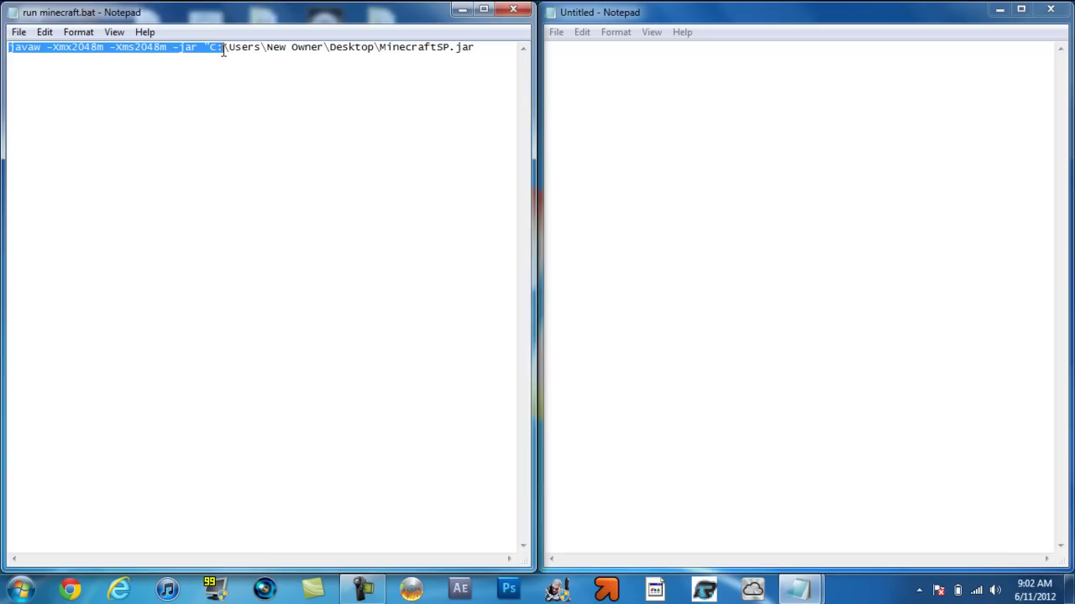
{"action": "left_click_drag", "start_coordinate": [223, 50], "coordinate": [475, 57]}
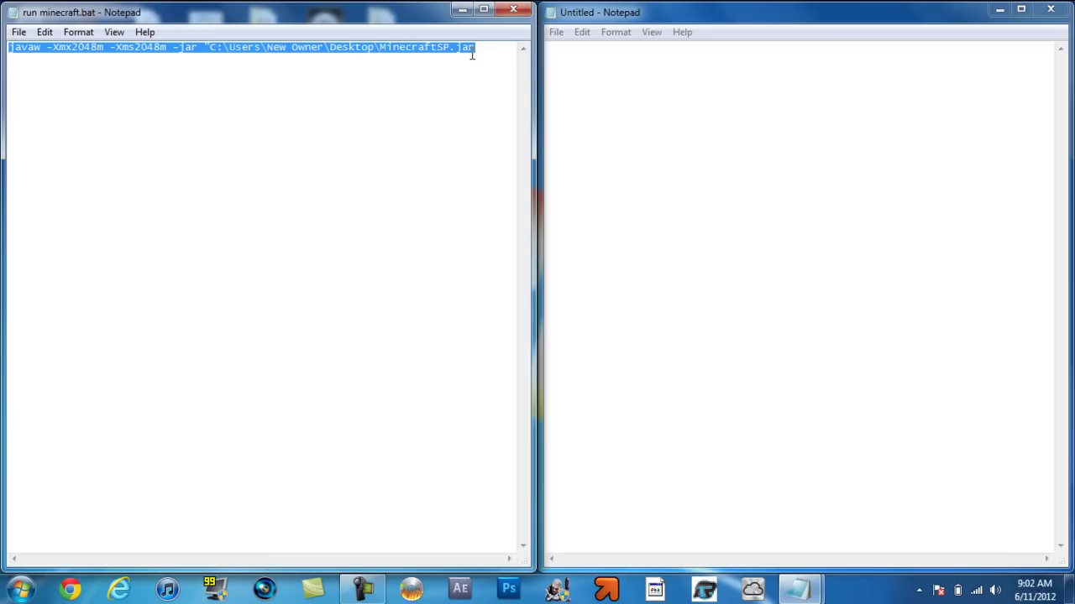
{"action": "right_click", "coordinate": [472, 55]}
{"action": "left_click", "coordinate": [497, 104]}
{"action": "right_click", "coordinate": [664, 122]}
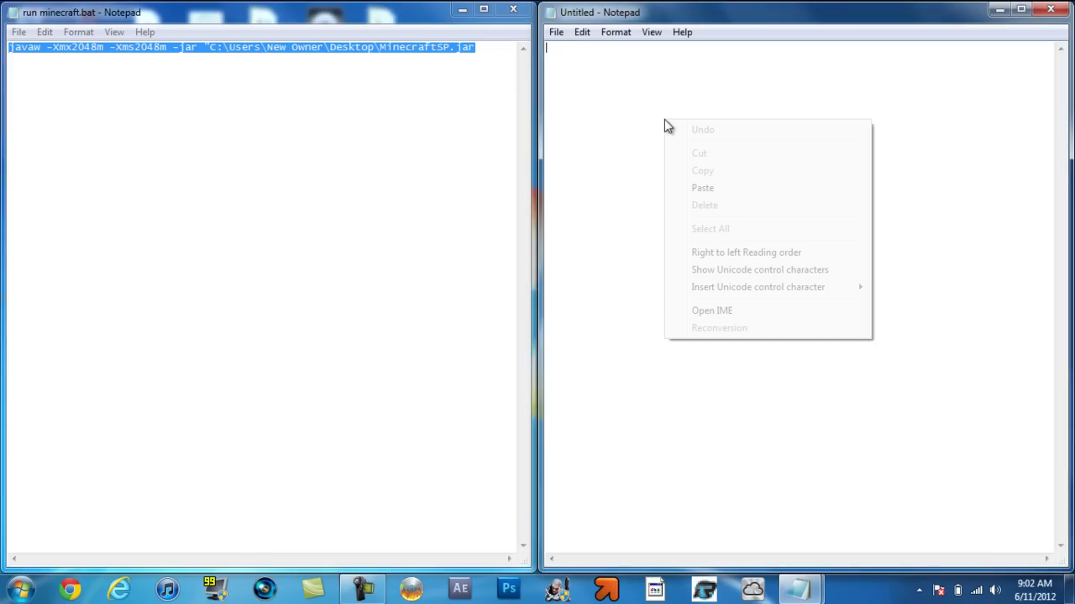
Paste the javaw command into the untitled document and replace 'New Owner' with the current user's name
{"action": "left_click", "coordinate": [702, 188]}
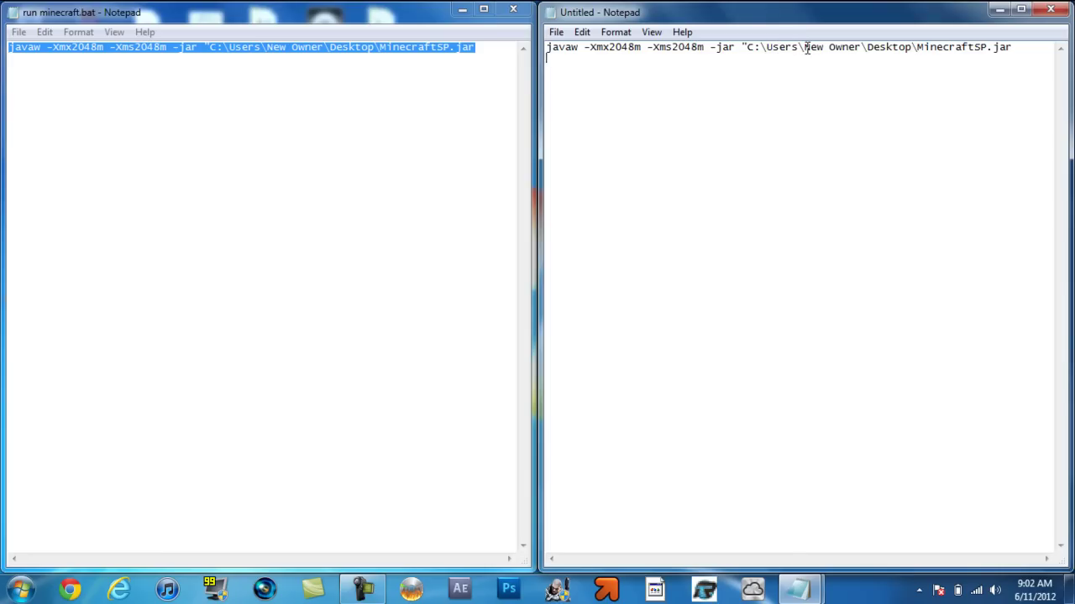
{"action": "left_click", "coordinate": [21, 591]}
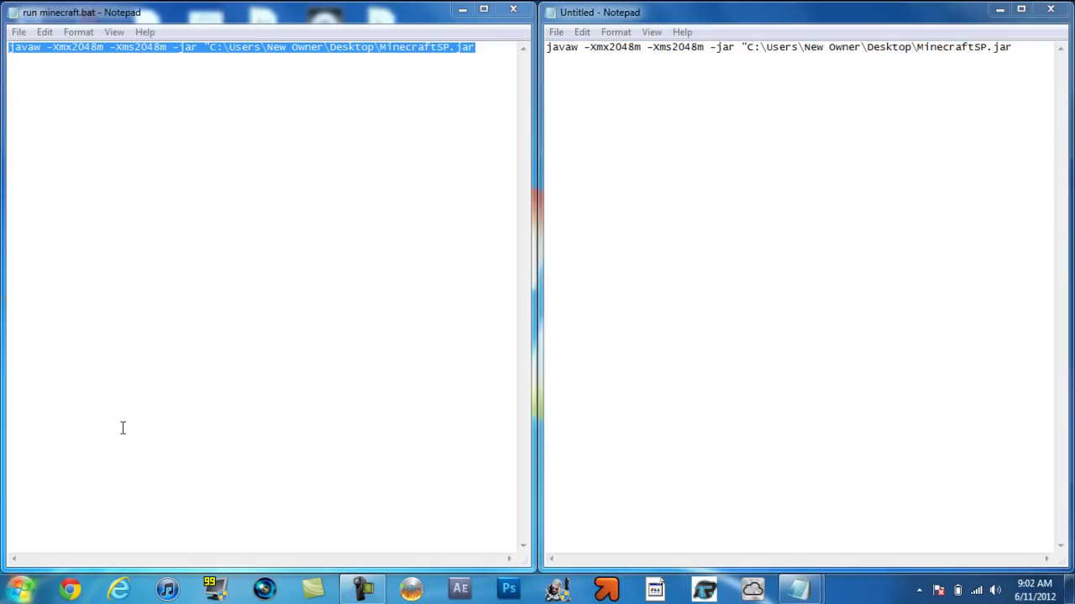
{"action": "left_click_drag", "start_coordinate": [804, 48], "coordinate": [863, 52]}
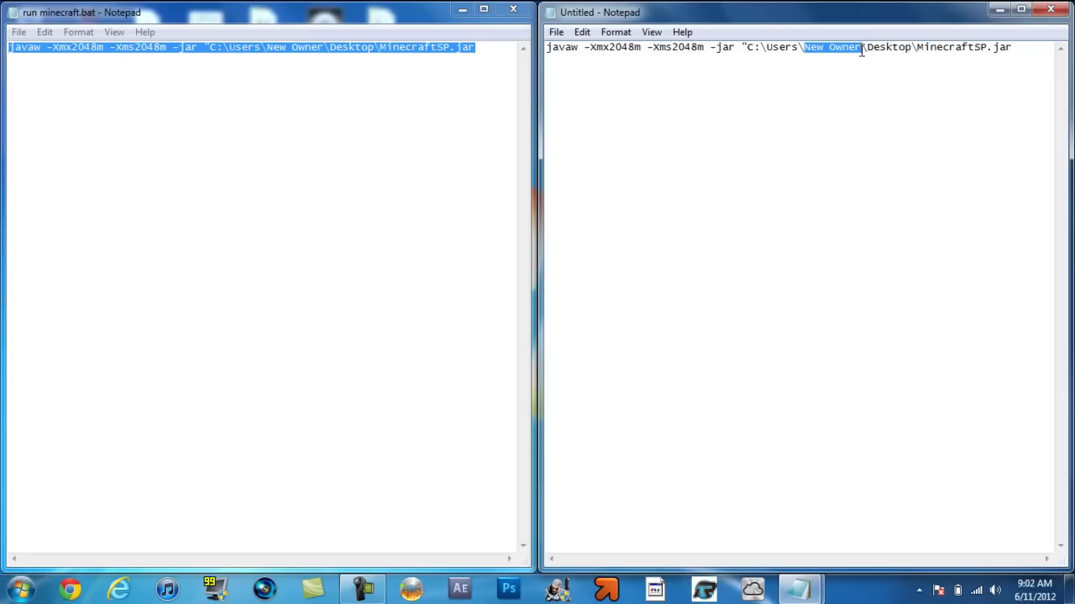
{"action": "type", "text": "Jam"}
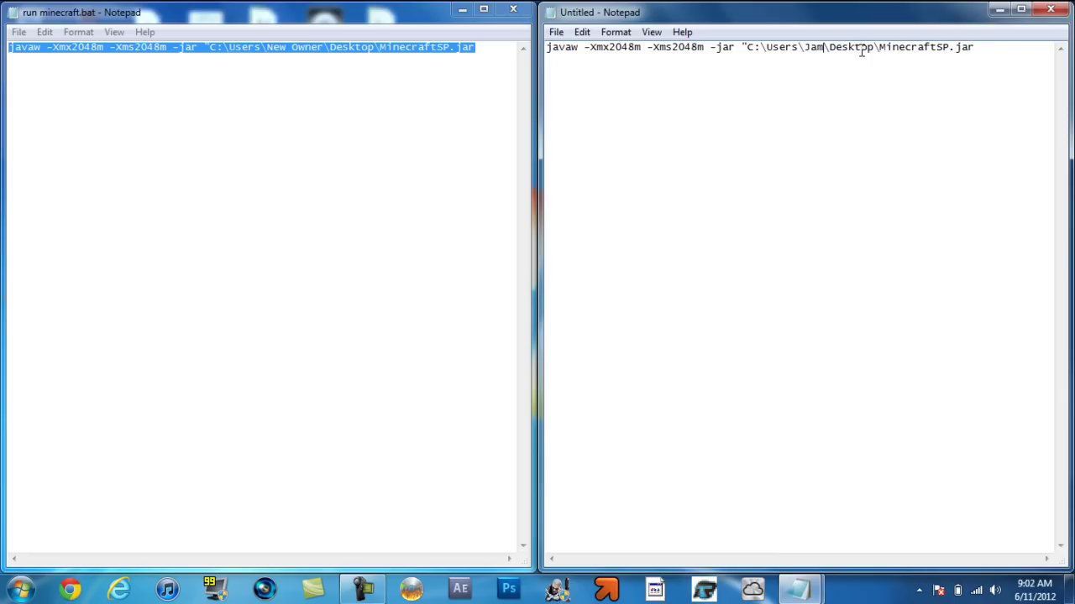
{"action": "type", "text": "es"}
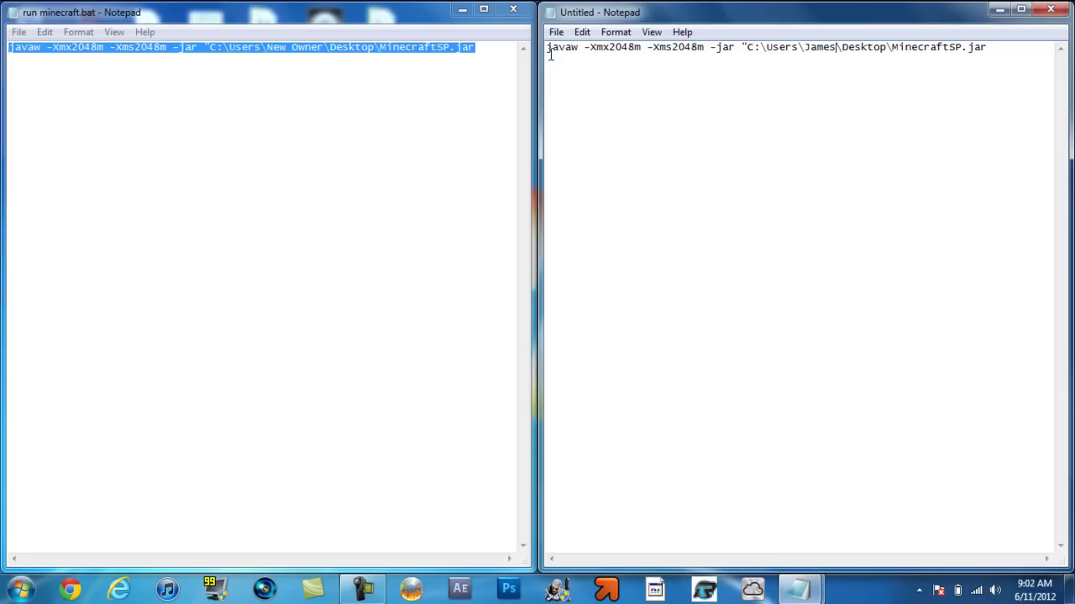
Close run minecraft.bat, move its icon into Computer Programs, and abandon a first save attempt
{"action": "left_click", "coordinate": [513, 9]}
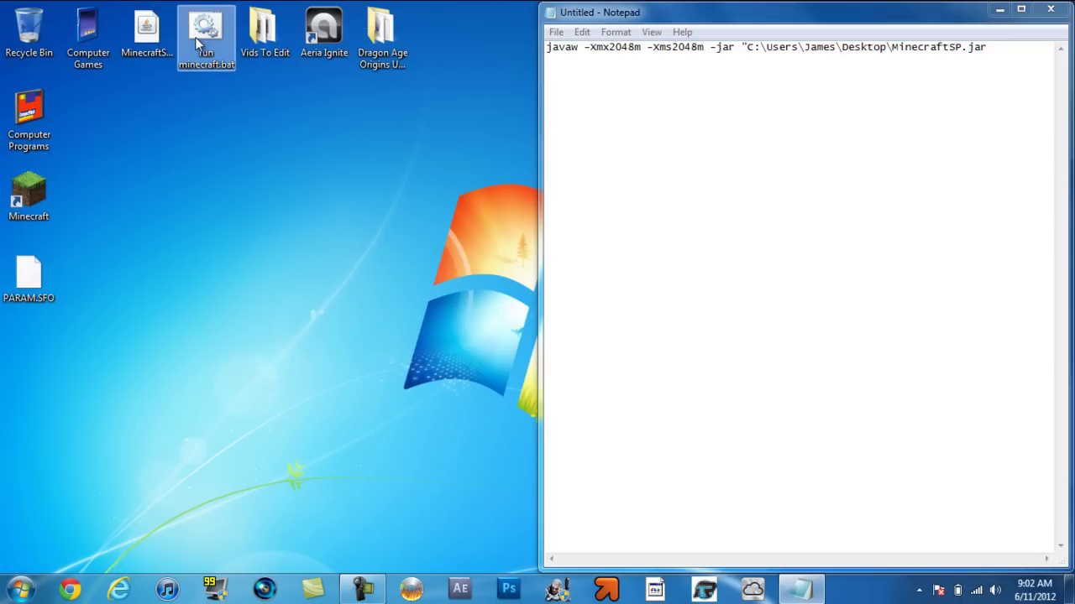
{"action": "left_click_drag", "start_coordinate": [201, 34], "coordinate": [28, 118]}
{"action": "left_click", "coordinate": [557, 32]}
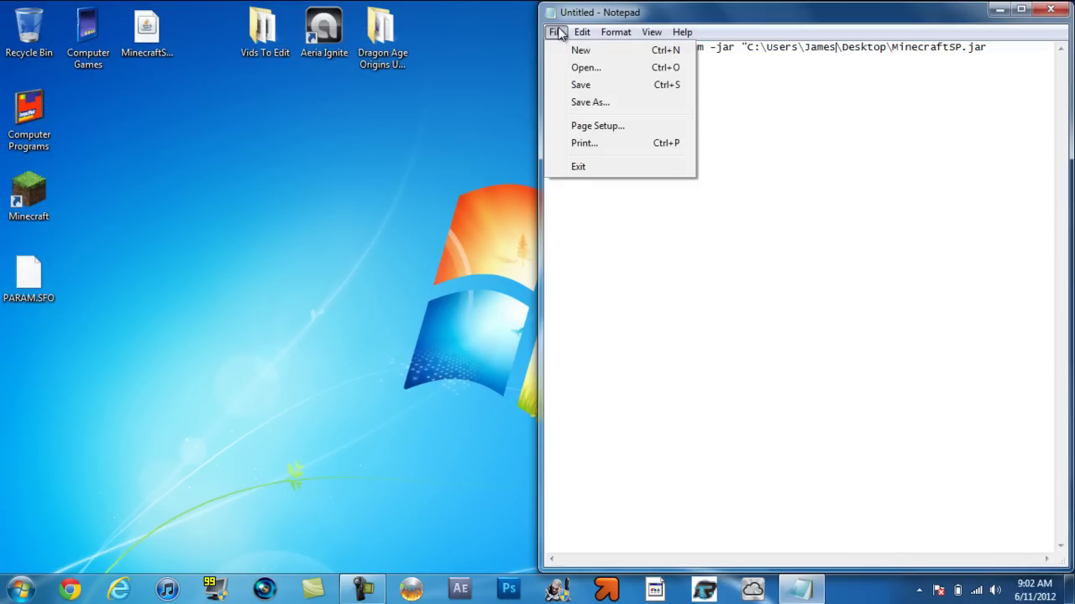
{"action": "left_click", "coordinate": [585, 86]}
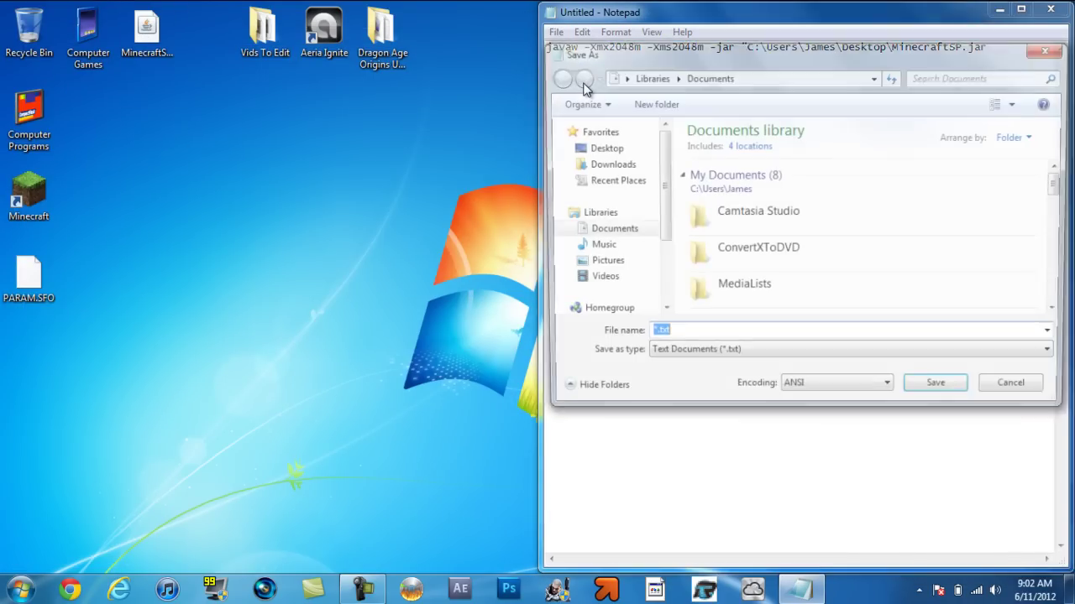
{"action": "left_click", "coordinate": [729, 358]}
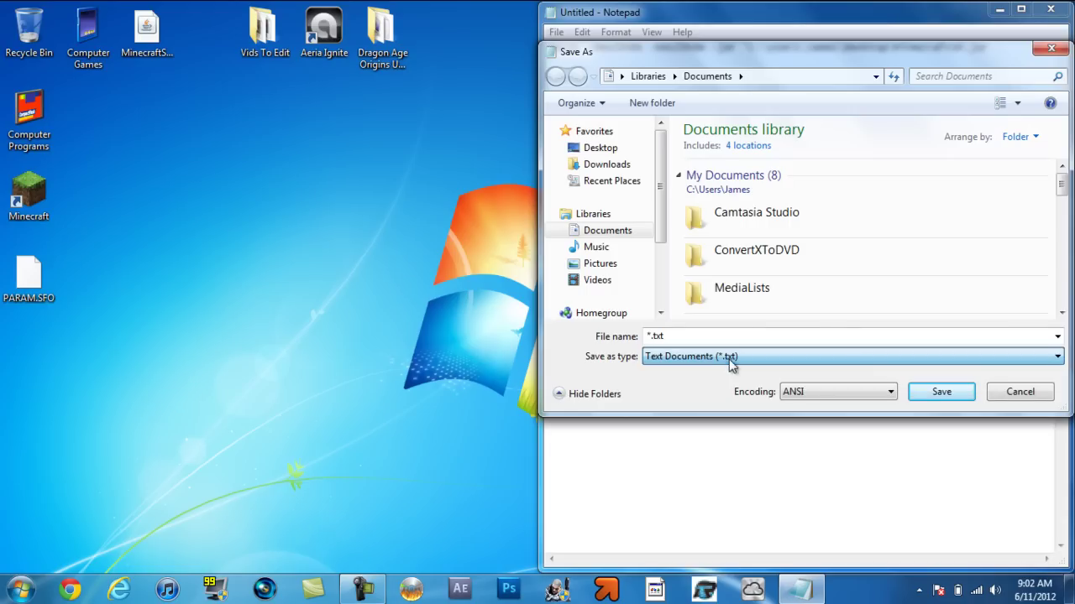
{"action": "left_click", "coordinate": [1039, 391]}
Save the edited command to the Desktop as Minecraft.bat with All Files type
{"action": "left_click", "coordinate": [556, 32]}
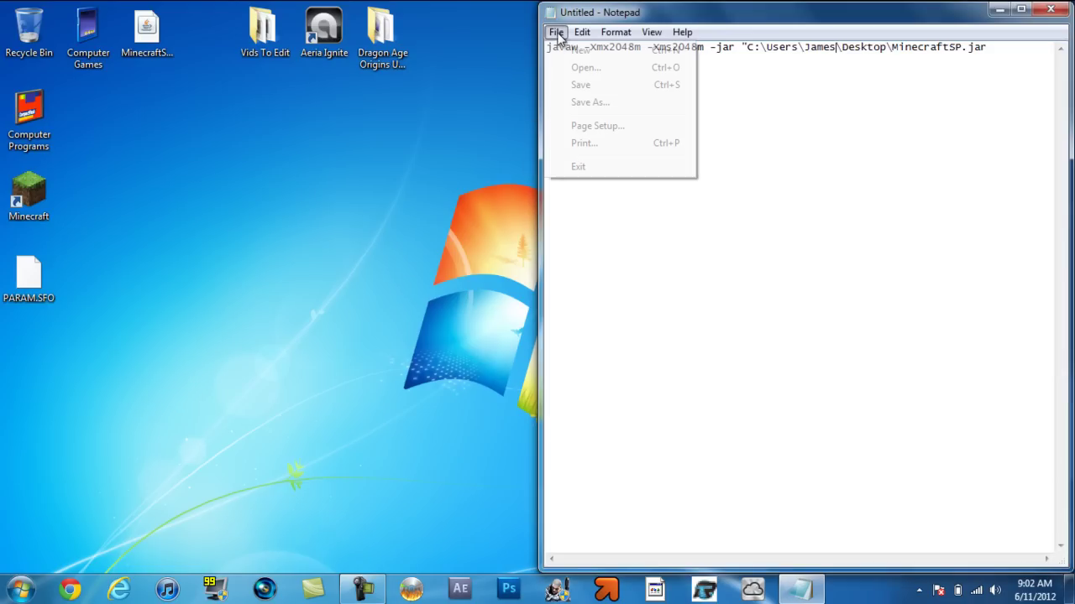
{"action": "left_click", "coordinate": [576, 102]}
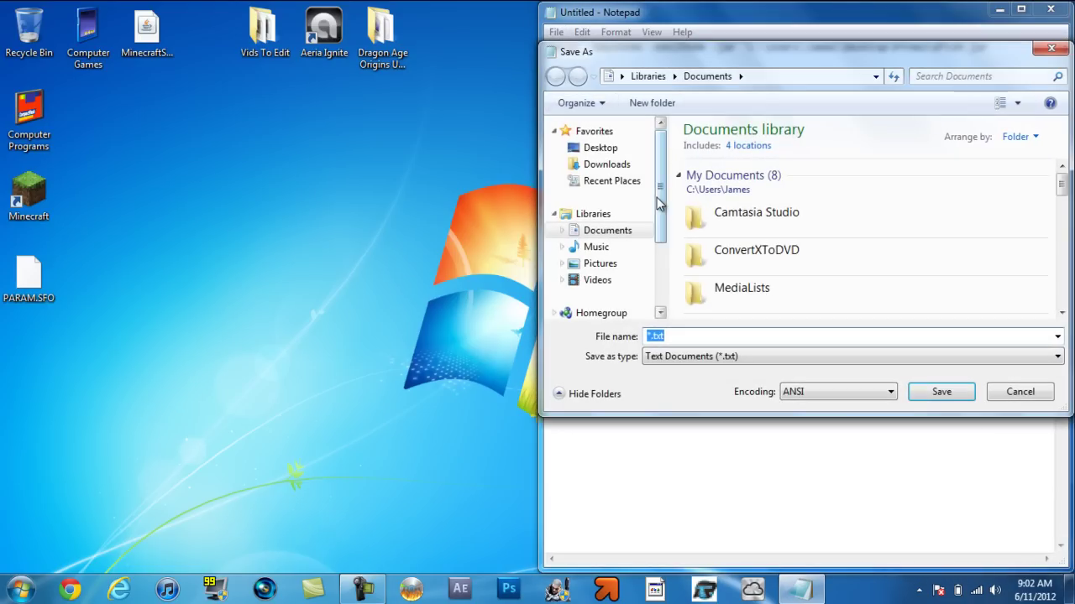
{"action": "left_click", "coordinate": [693, 357]}
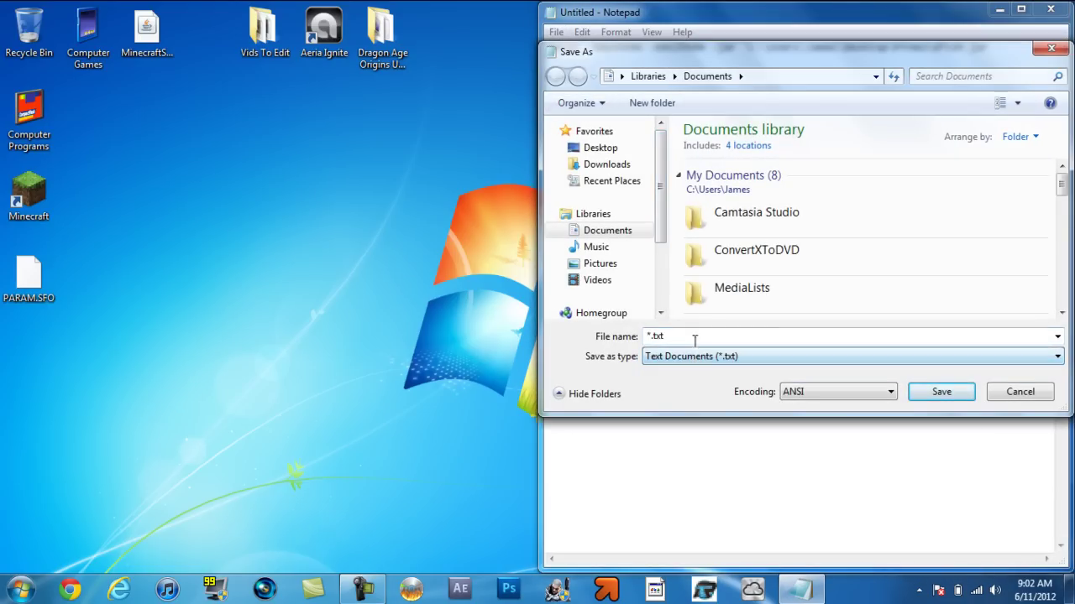
{"action": "left_click", "coordinate": [692, 356]}
{"action": "left_click", "coordinate": [680, 383]}
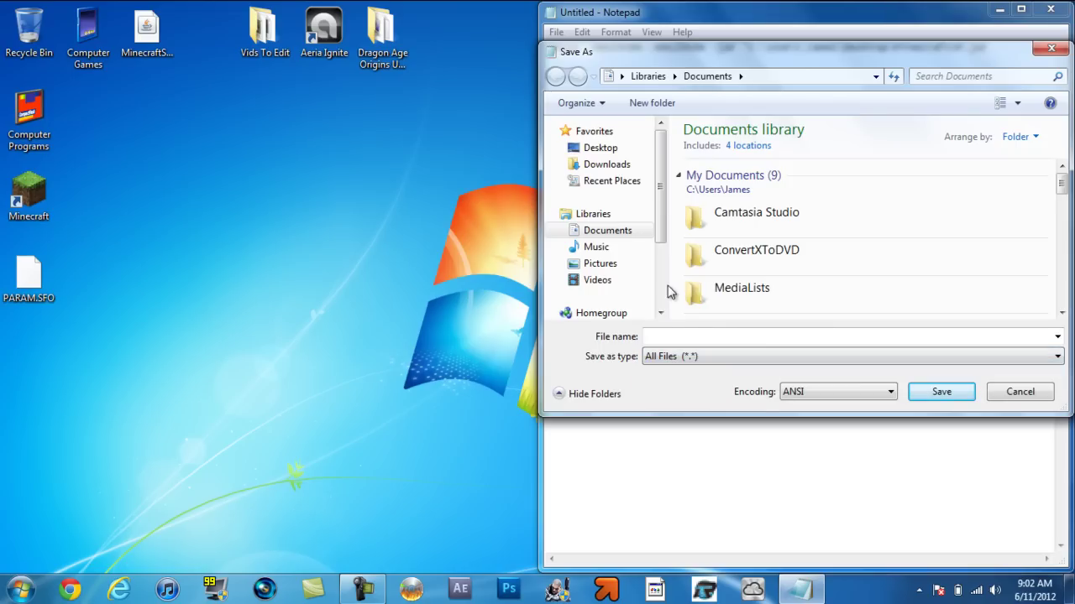
{"action": "left_click", "coordinate": [602, 150]}
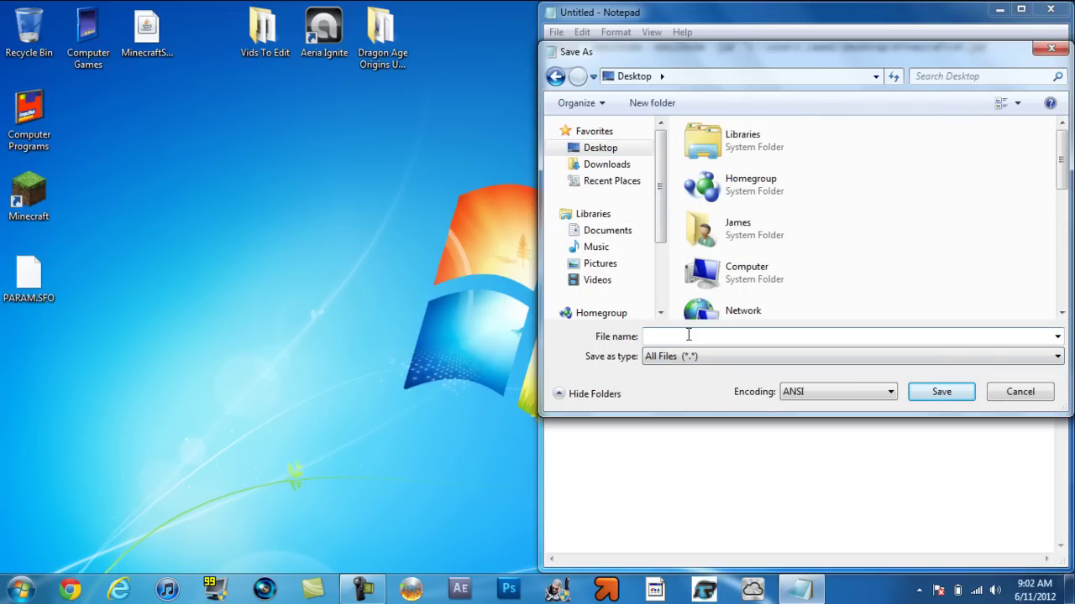
{"action": "type", "text": "Minecr"}
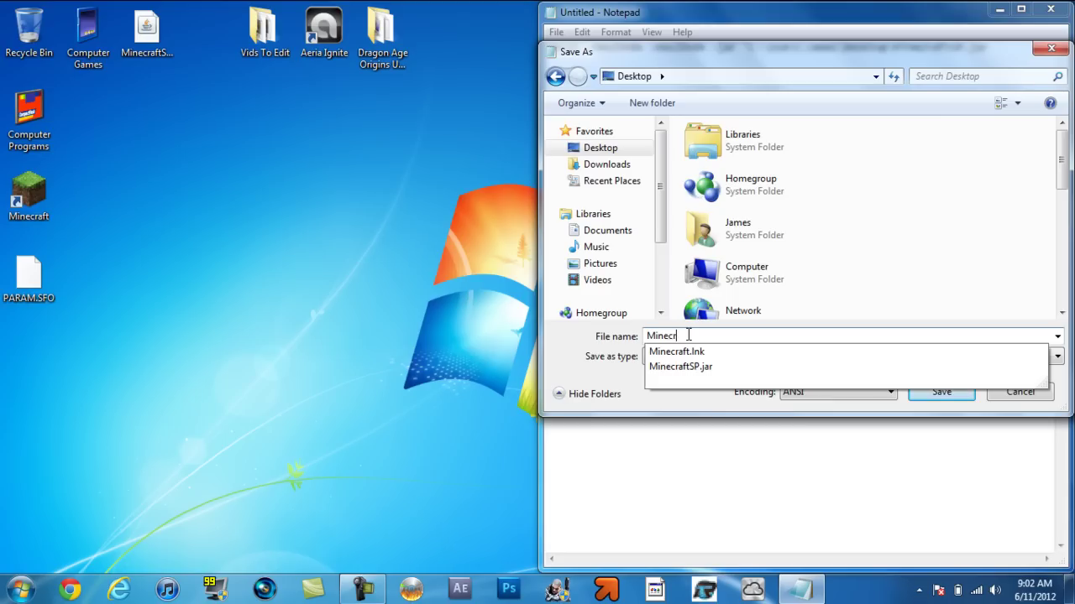
{"action": "type", "text": "aft.bat"}
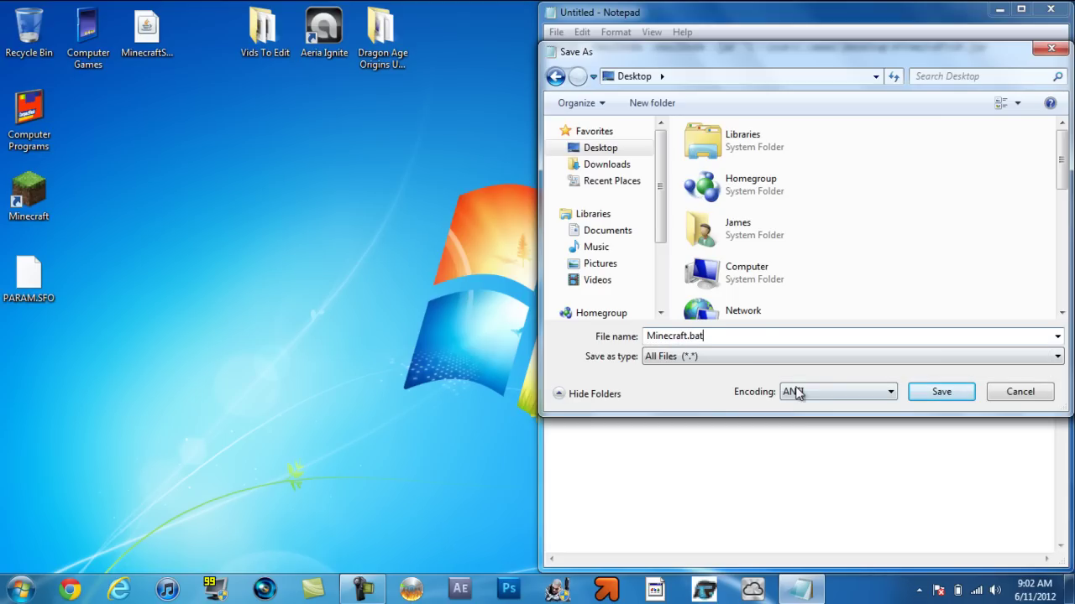
{"action": "left_click", "coordinate": [924, 392]}
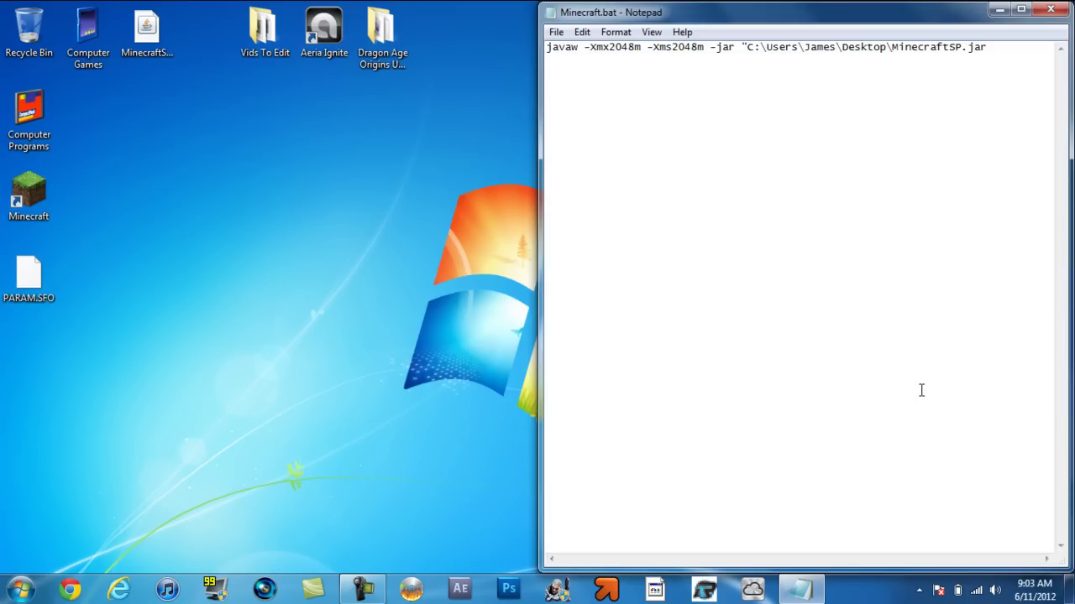
{"action": "left_click", "coordinate": [1059, 18]}
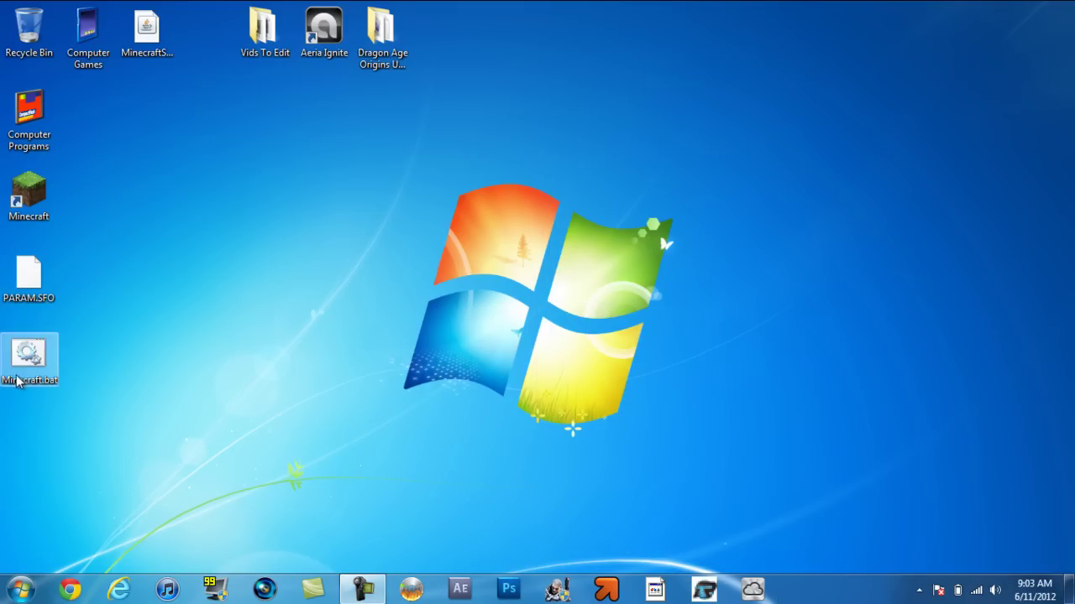
Place the Minecraft.bat icon in the desktop's top row beside MinecraftSP.jar
{"action": "mouse_move", "coordinate": [29, 353]}
{"action": "left_mouse_down"}
{"action": "mouse_move", "coordinate": [168, 135]}
{"action": "mouse_move", "coordinate": [206, 42]}
{"action": "left_mouse_up"}
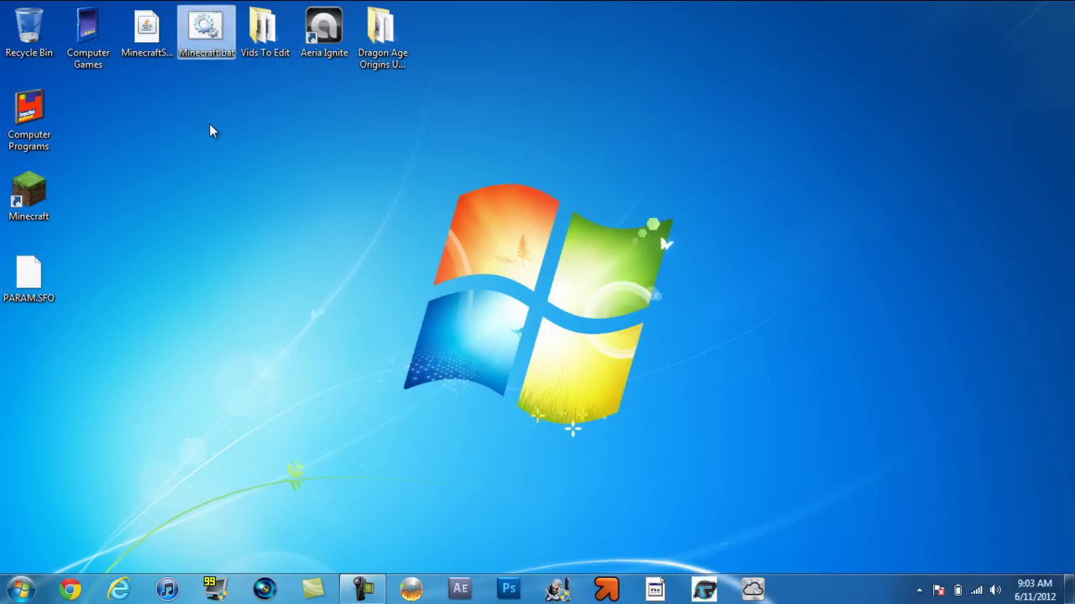
{"action": "left_click", "coordinate": [160, 52]}
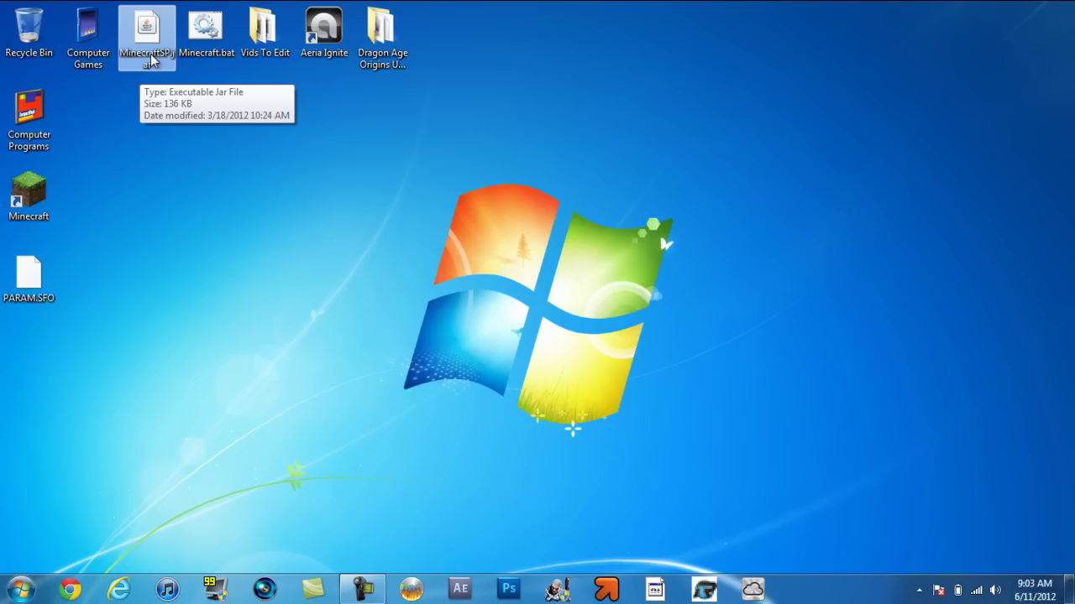
{"action": "left_click", "coordinate": [210, 64]}
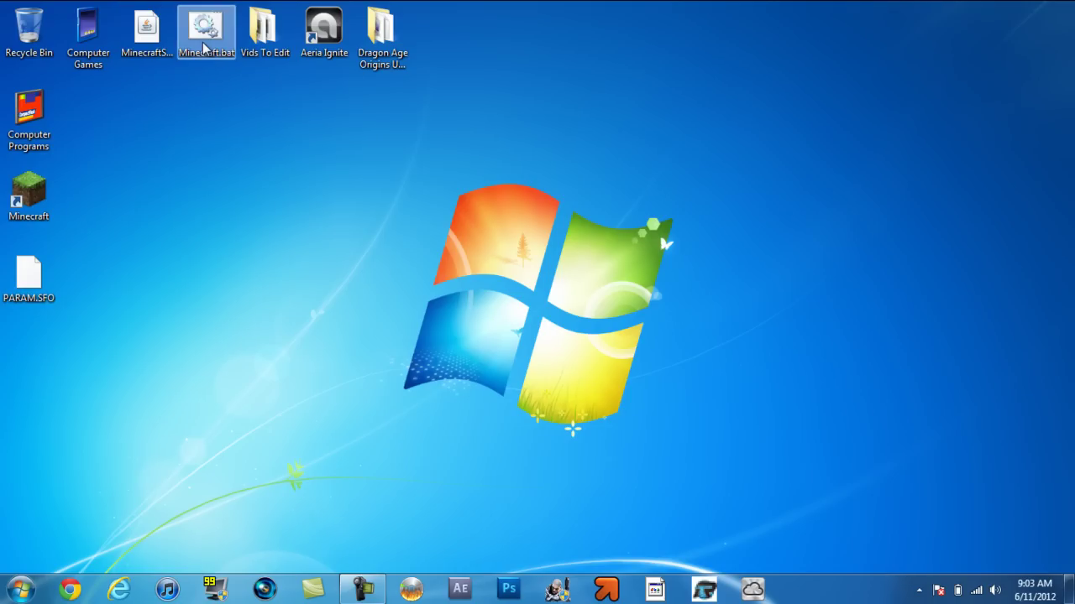
Run Minecraft.bat and enter the game from the launcher to reach the 1.2.5 title menu
{"action": "double_click", "coordinate": [204, 46]}
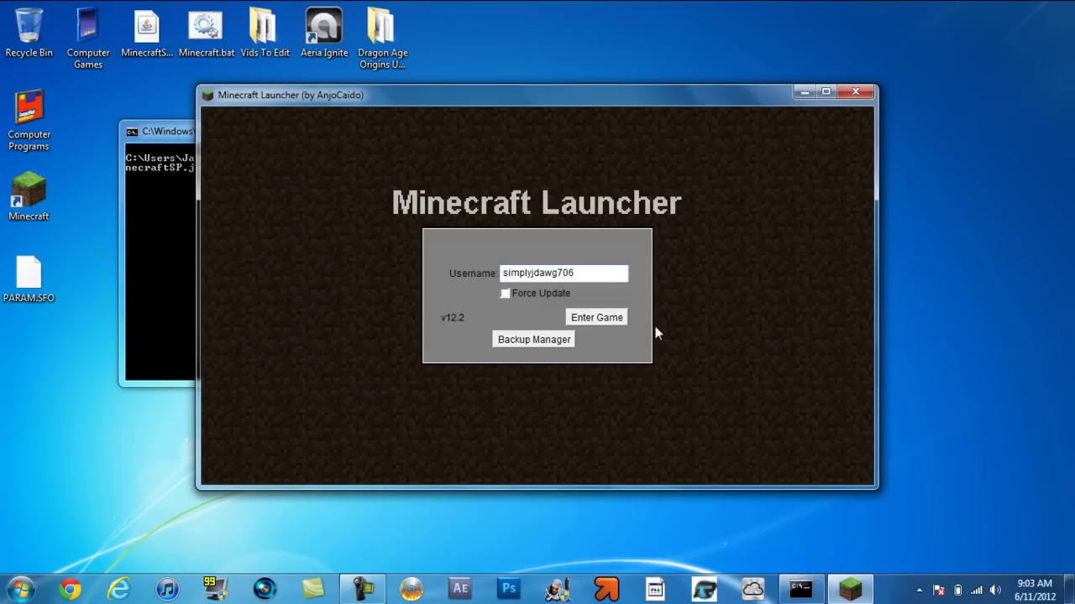
{"action": "left_click", "coordinate": [606, 319]}
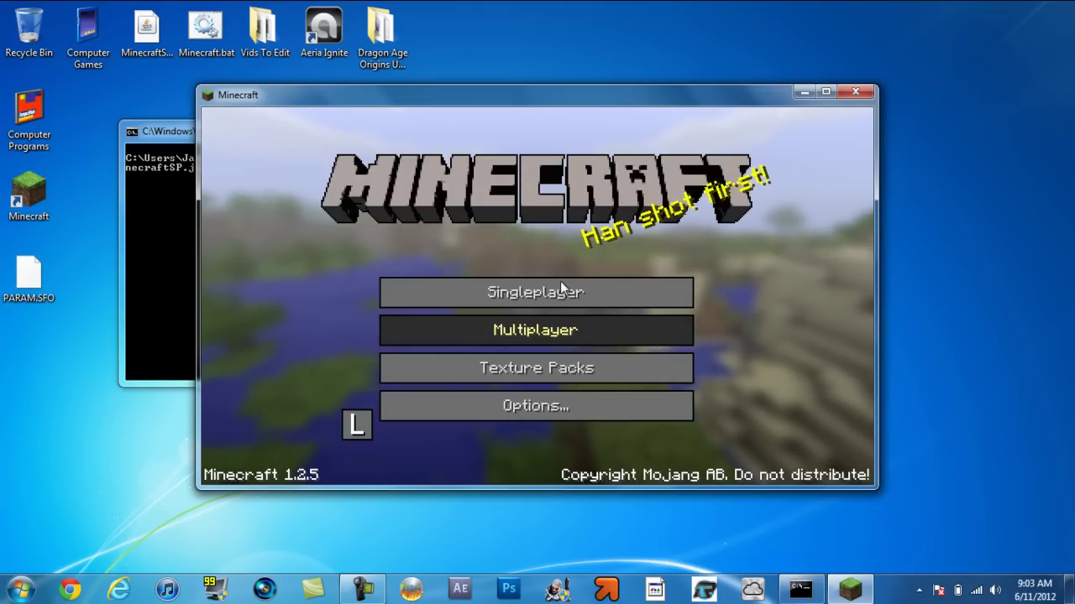
Load the Destro singleplayer world and walk out through the house door
{"action": "left_click", "coordinate": [553, 292]}
{"action": "left_click", "coordinate": [461, 280]}
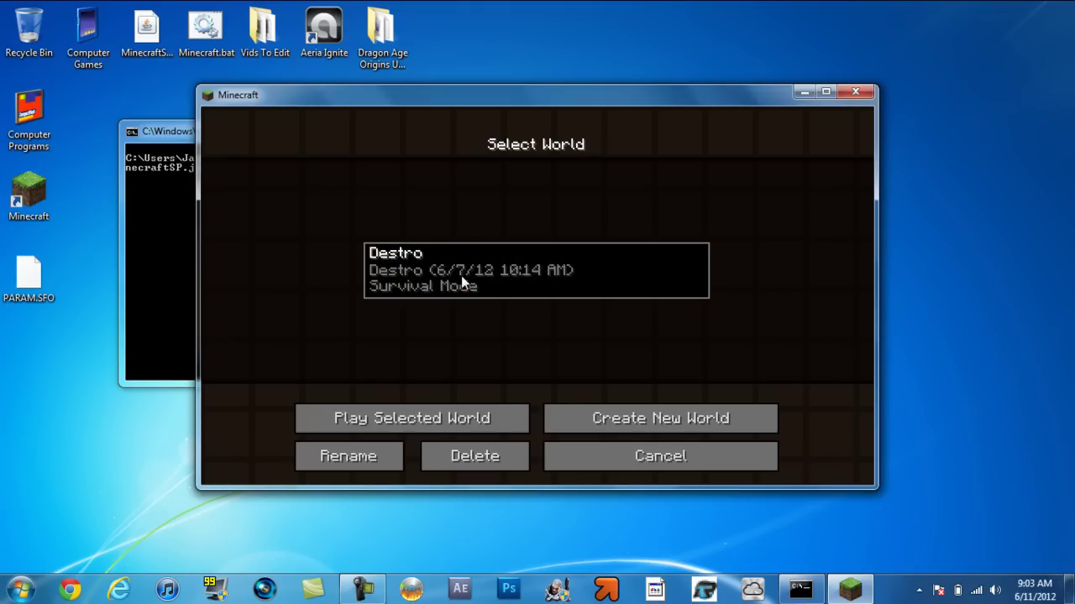
{"action": "left_click", "coordinate": [418, 427]}
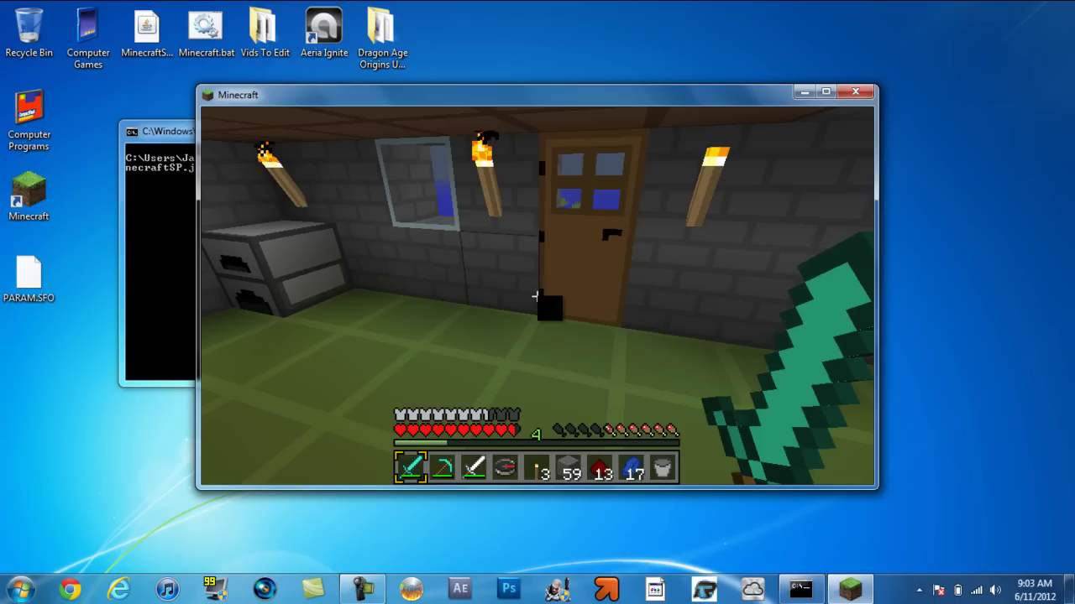
{"action": "key", "text": "w"}
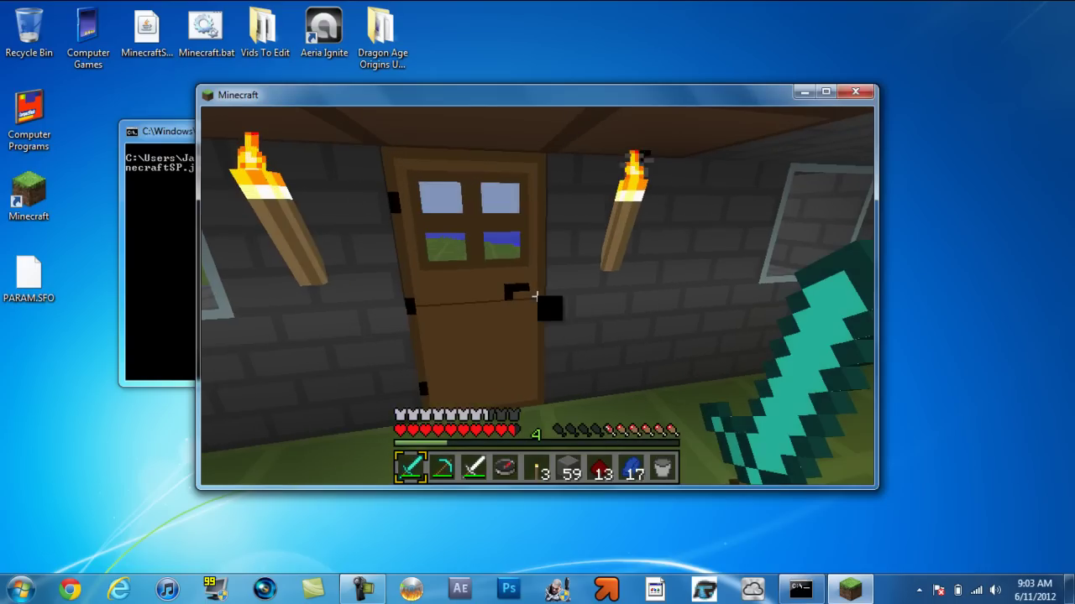
{"action": "key", "text": "w"}
{"action": "right_click", "coordinate": [537, 296]}
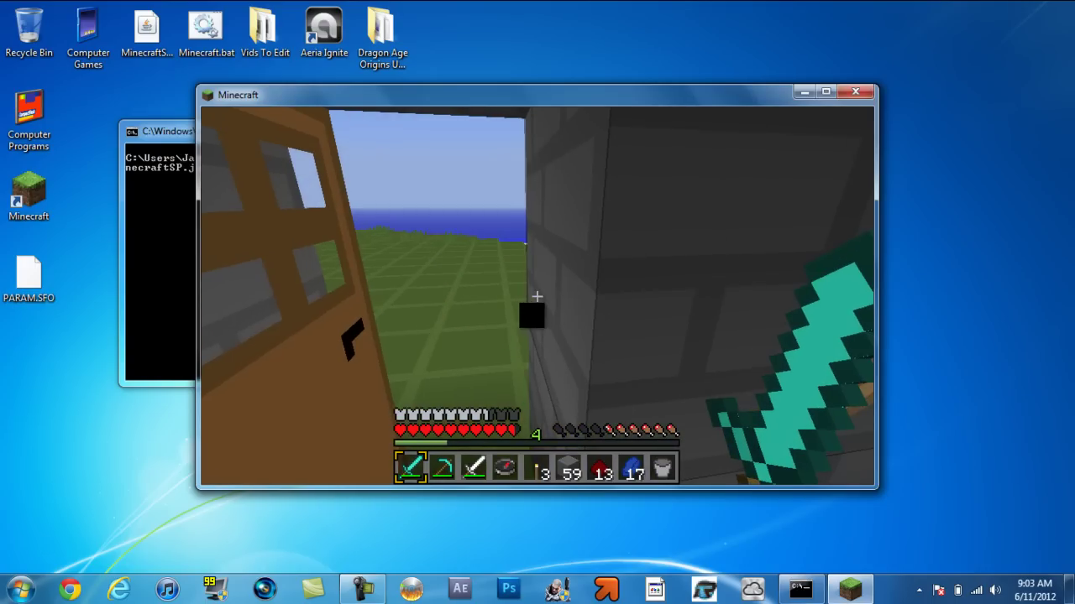
{"action": "key", "text": "w"}
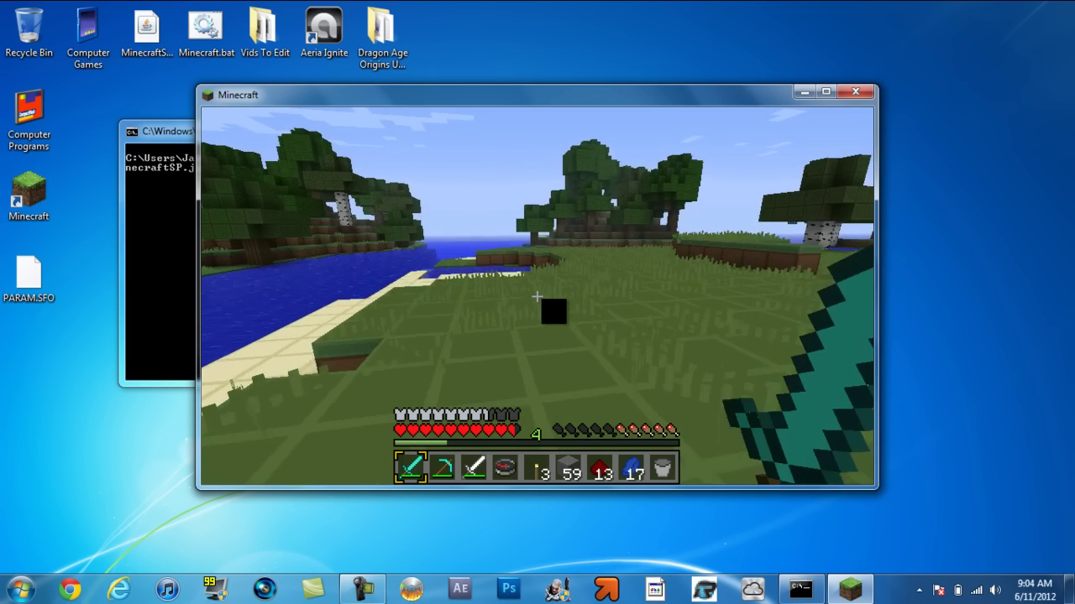
Walk back into the stone house, then out across the field past the red flowers
{"action": "key", "text": "w"}
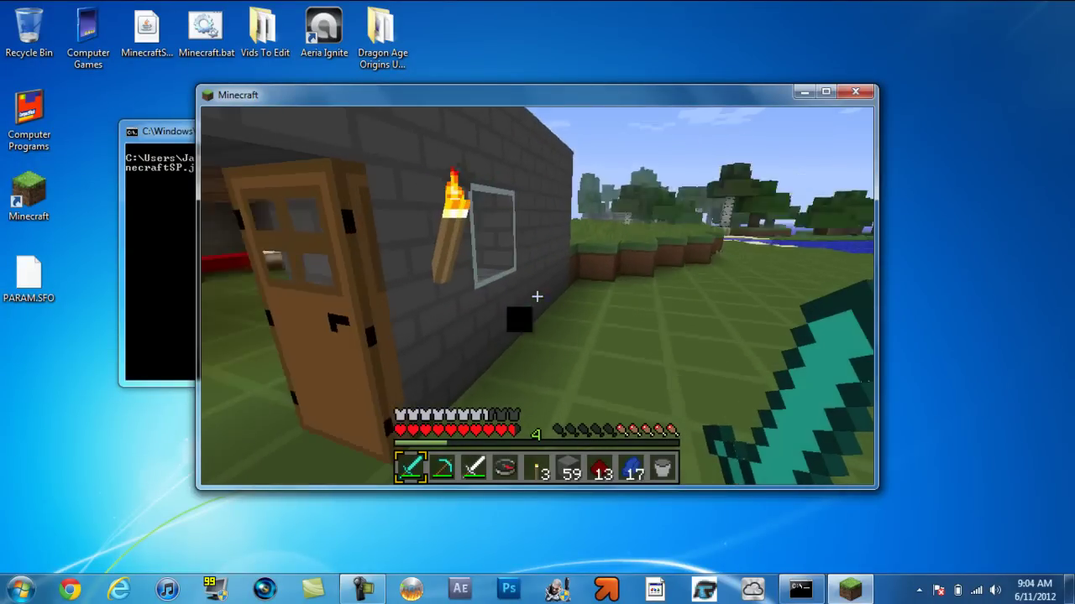
{"action": "right_click", "coordinate": [536, 296]}
{"action": "key", "text": "w"}
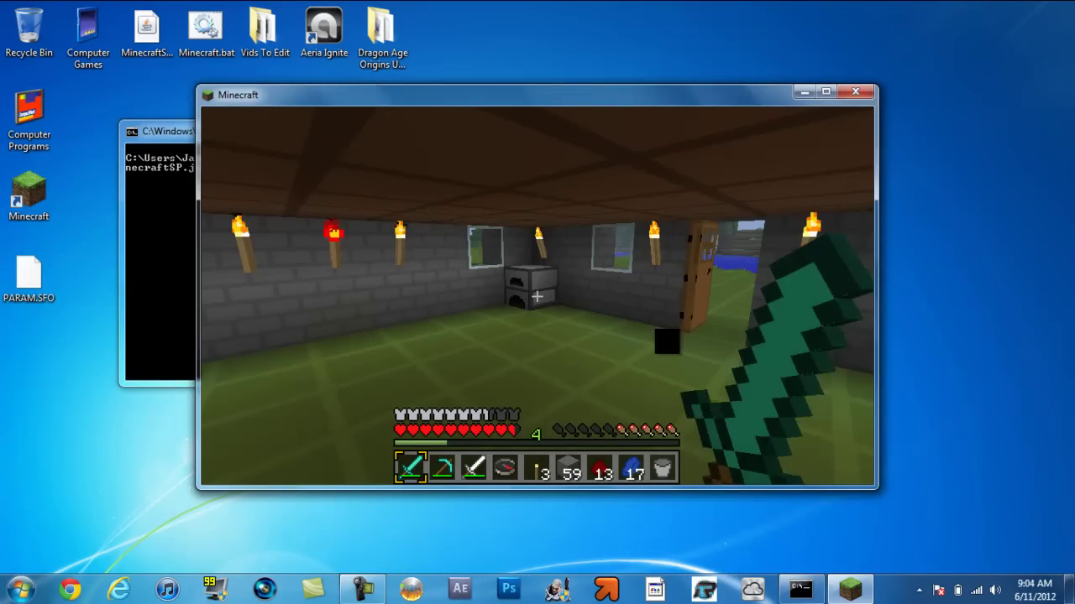
{"action": "key", "text": "w"}
{"action": "key", "text": "w"}
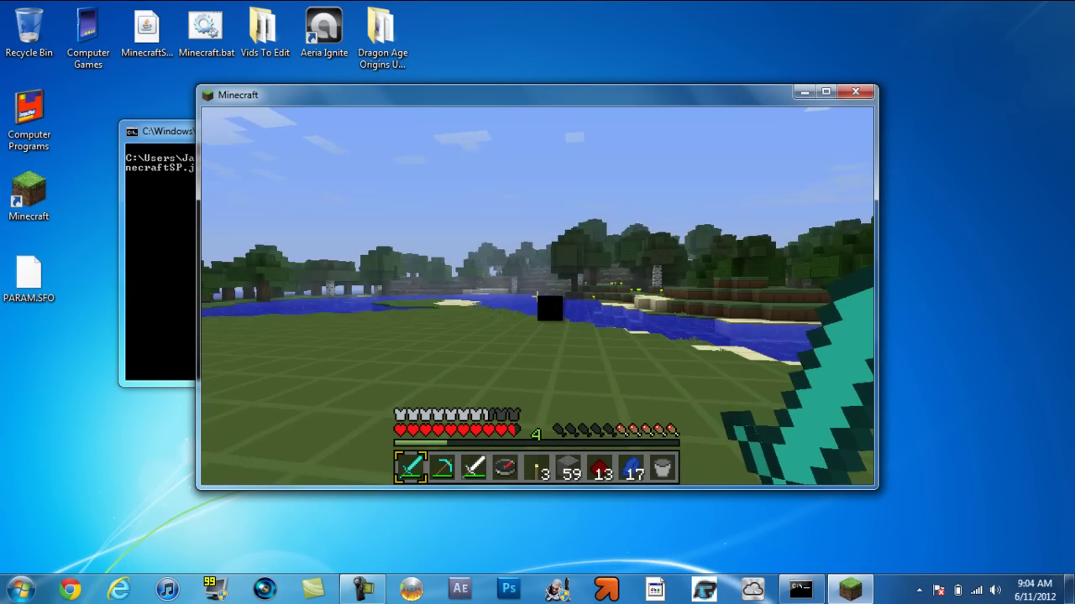
{"action": "key", "text": "w"}
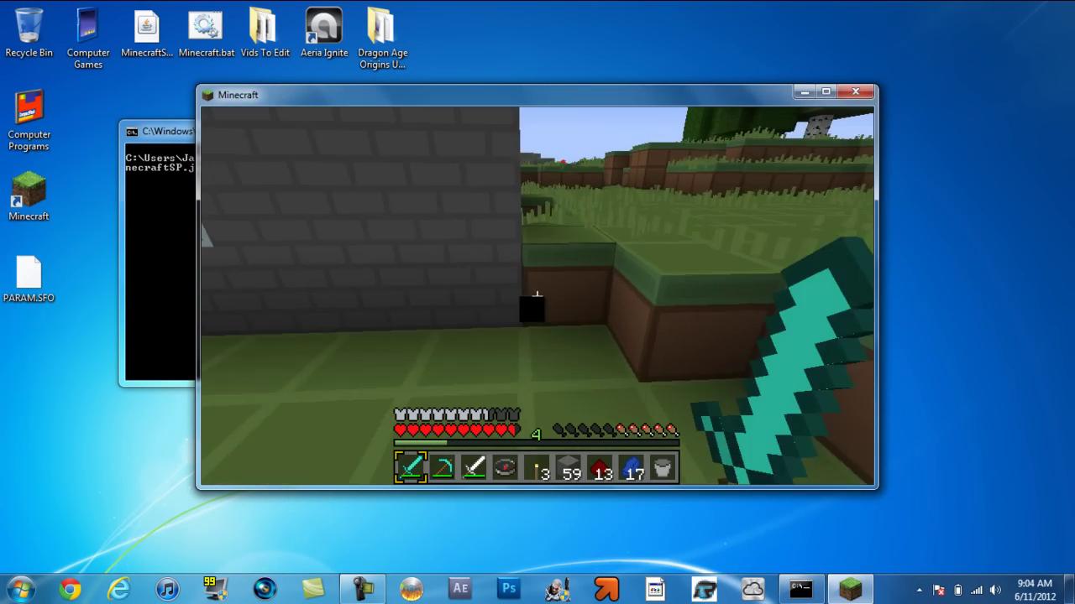
{"action": "key", "text": "w"}
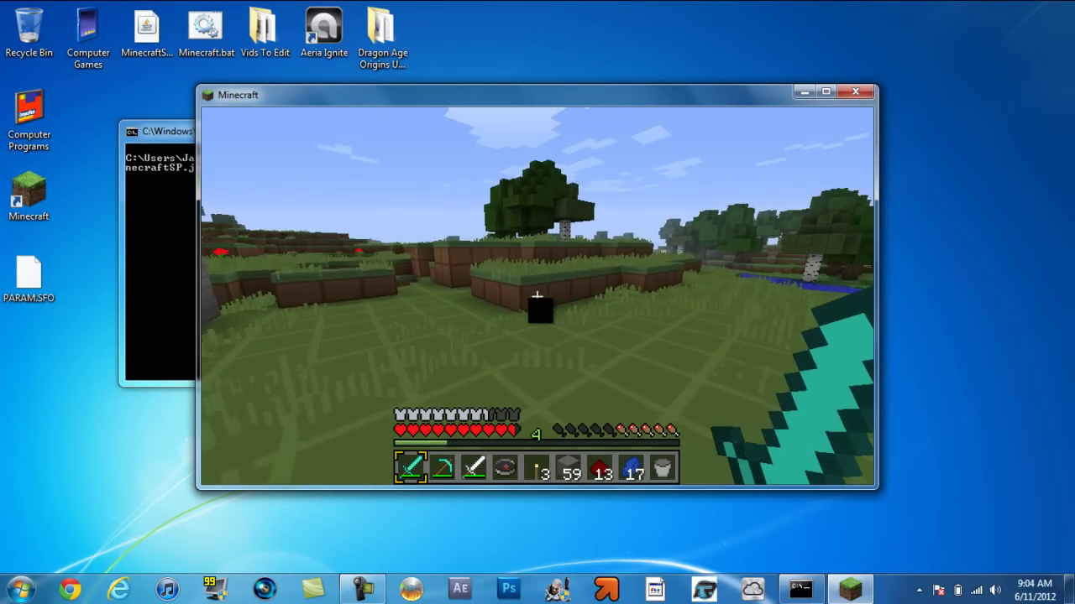
{"action": "key", "text": "w"}
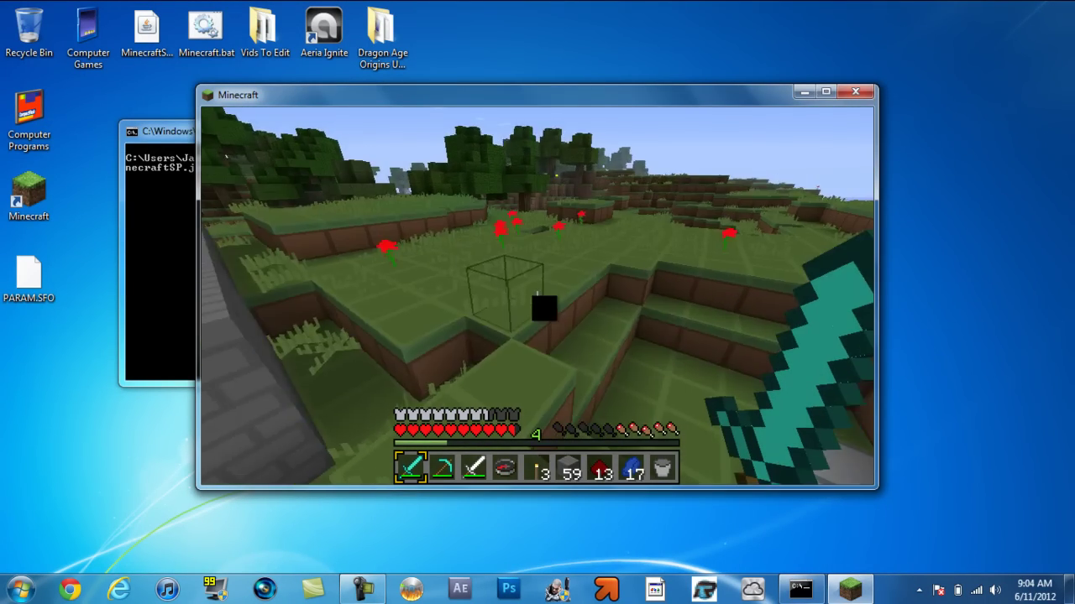
{"action": "key", "text": "w"}
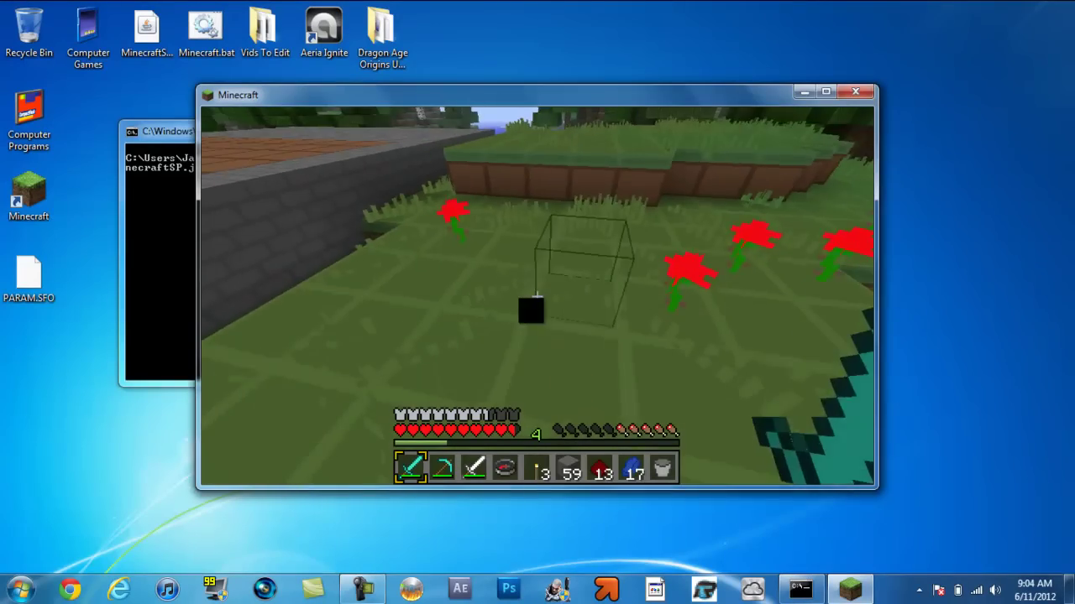
{"action": "key", "text": "w"}
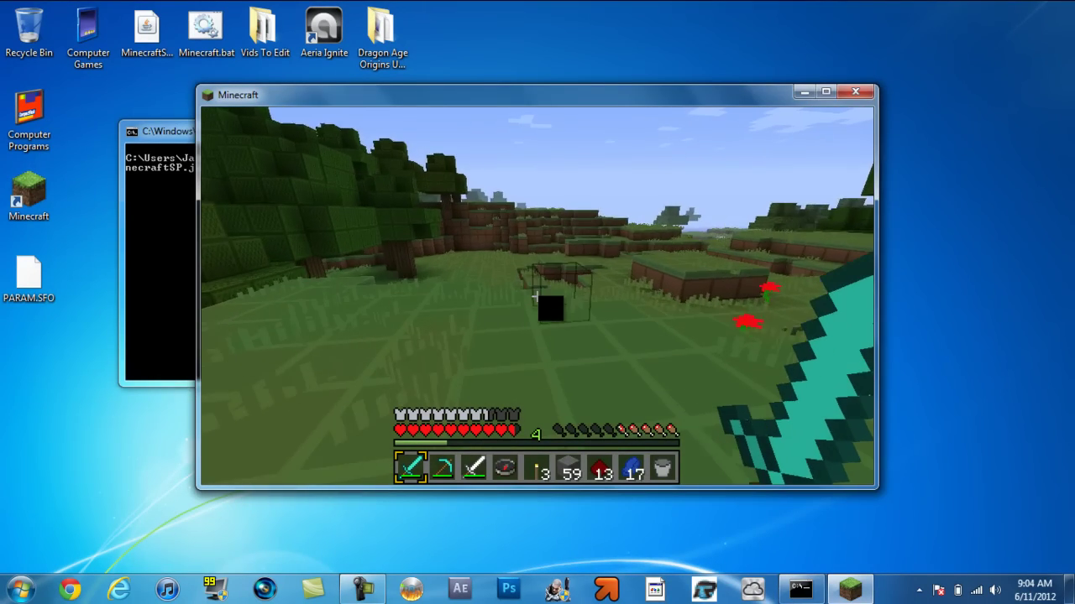
Cross the farmland into the stone building, close the door, and save and quit to title
{"action": "key", "text": "w"}
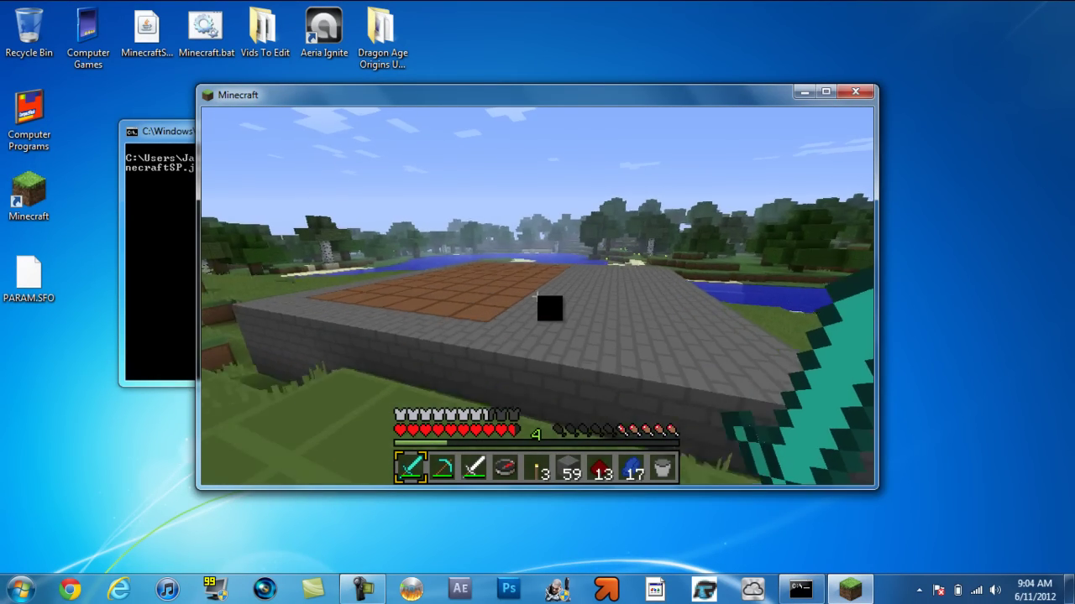
{"action": "key", "text": "w"}
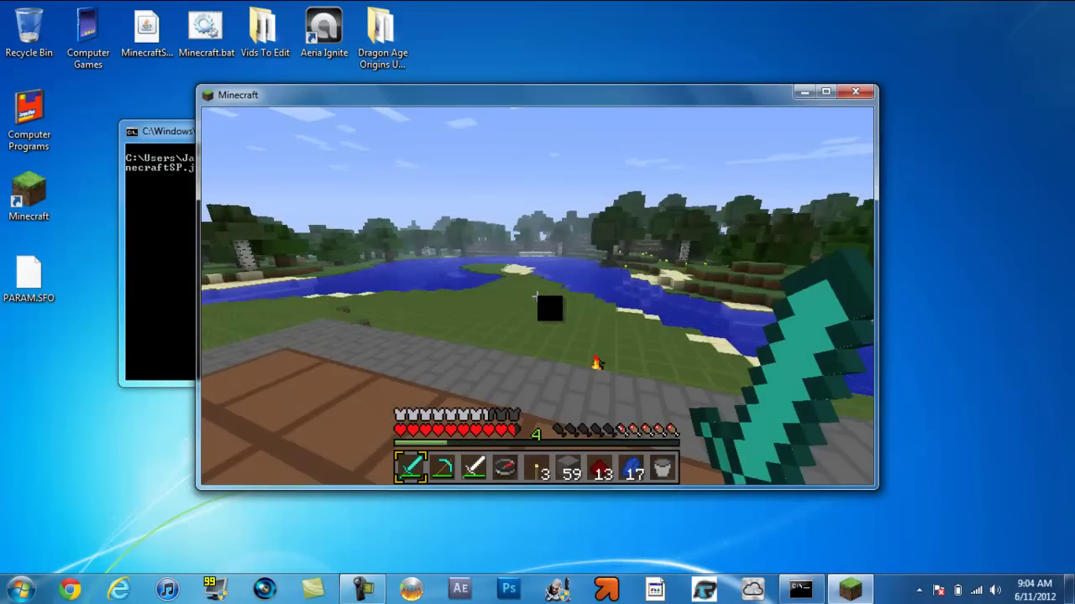
{"action": "key", "text": "w"}
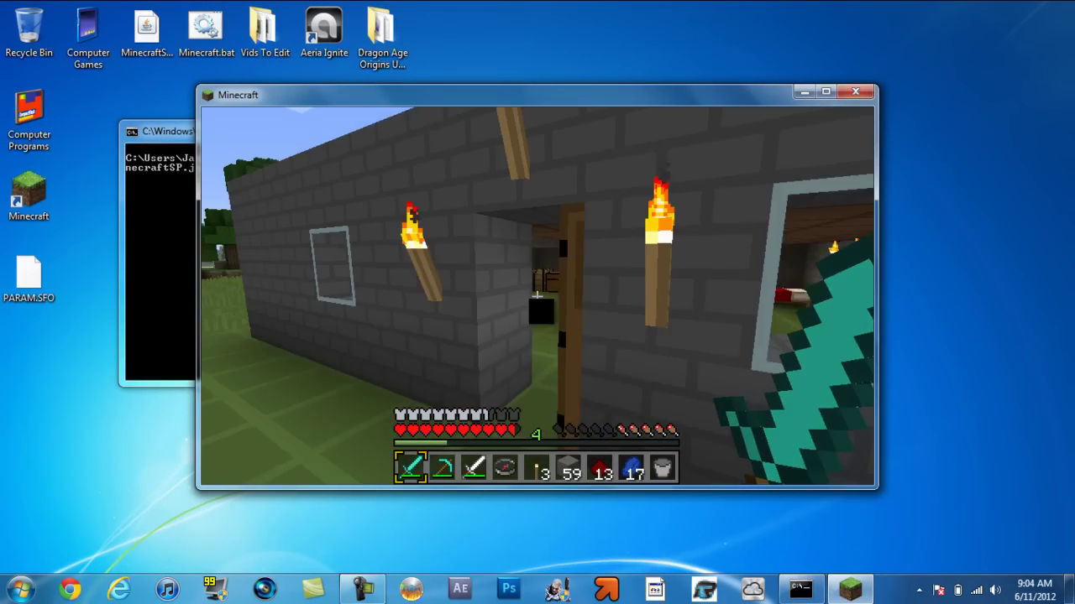
{"action": "key", "text": "w"}
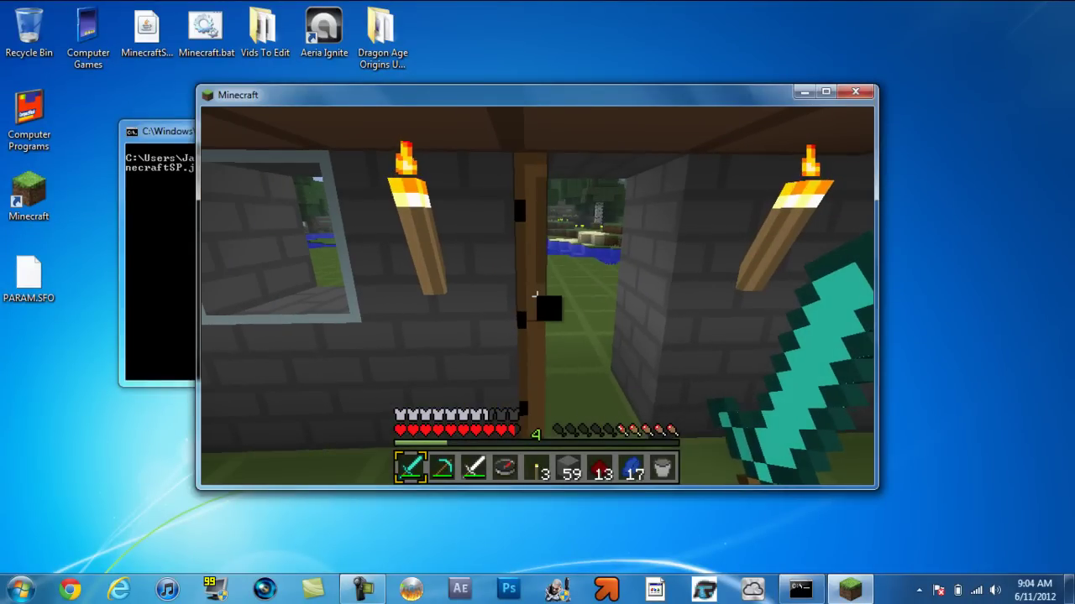
{"action": "right_click", "coordinate": [537, 295]}
{"action": "key", "text": "Escape"}
{"action": "left_click", "coordinate": [506, 390]}
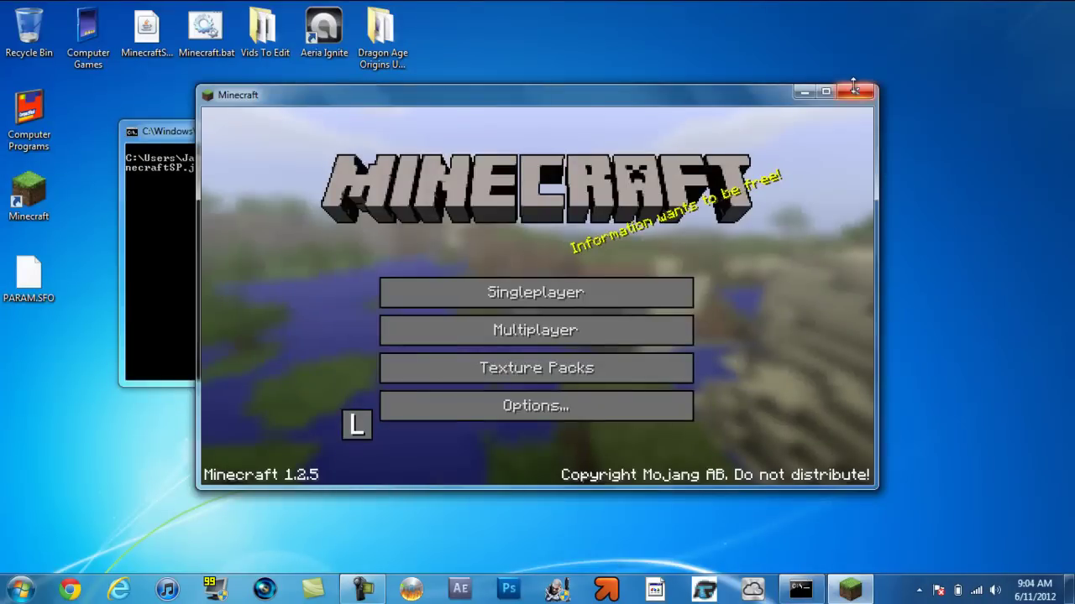
Quit Minecraft, open Minecraft.bat for editing, and highlight the 2048 value after -Xmx
{"action": "key", "text": "alt+F4"}
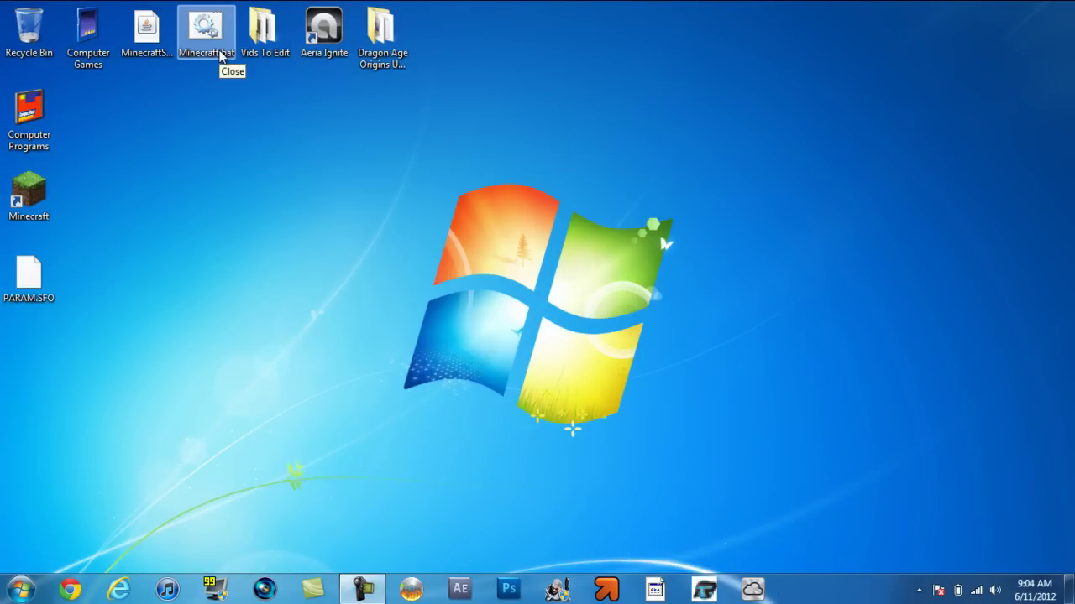
{"action": "right_click", "coordinate": [220, 53]}
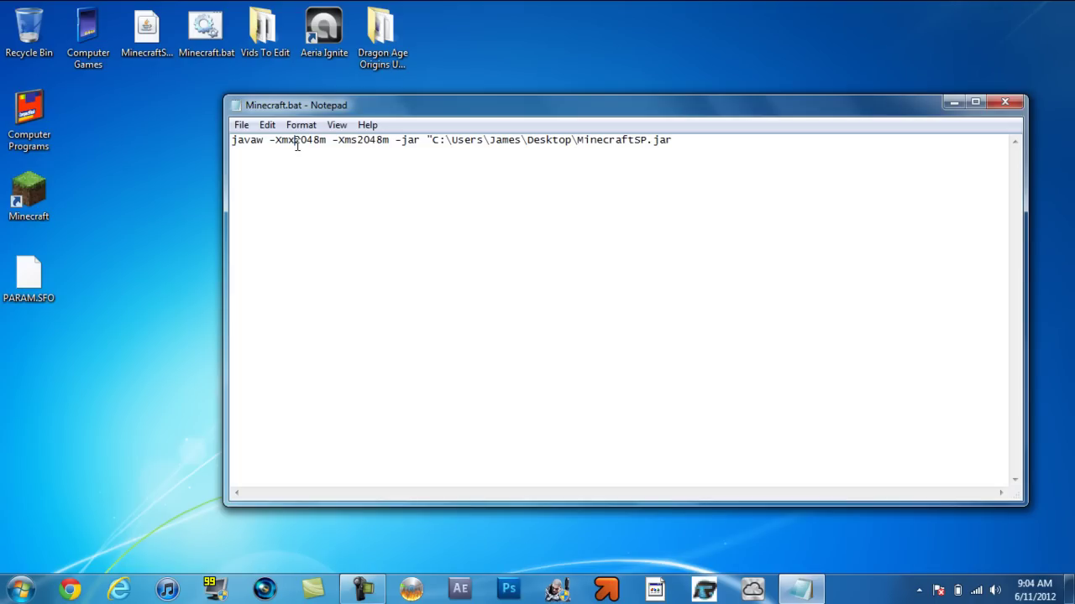
{"action": "left_click_drag", "start_coordinate": [294, 144], "coordinate": [320, 145]}
{"action": "left_click_drag", "start_coordinate": [294, 141], "coordinate": [314, 142]}
Close the Minecraft.bat Notepad window to return to the desktop
{"action": "left_click", "coordinate": [1007, 104]}
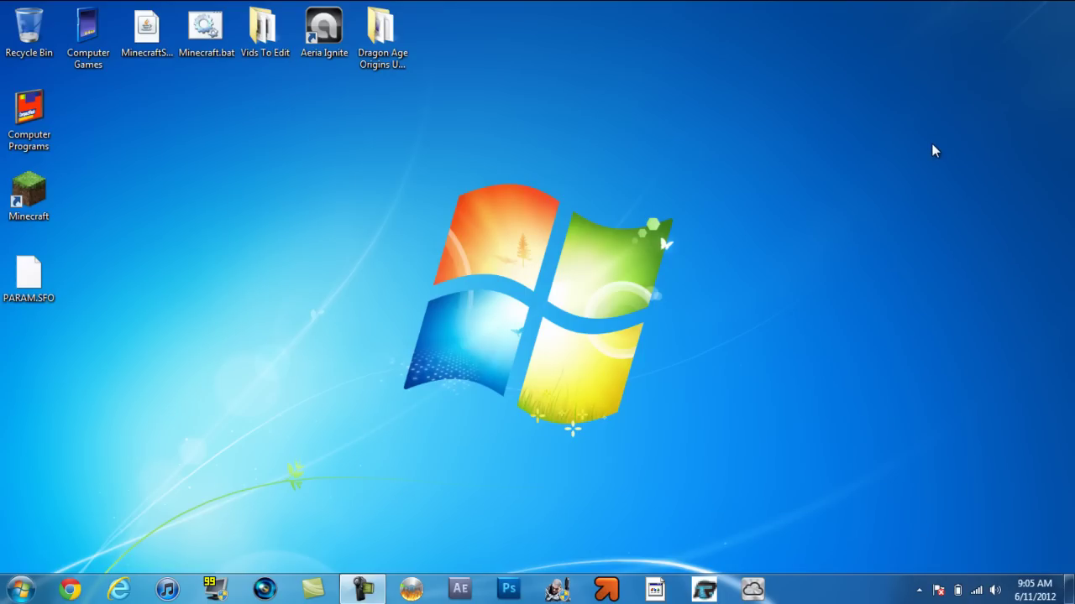